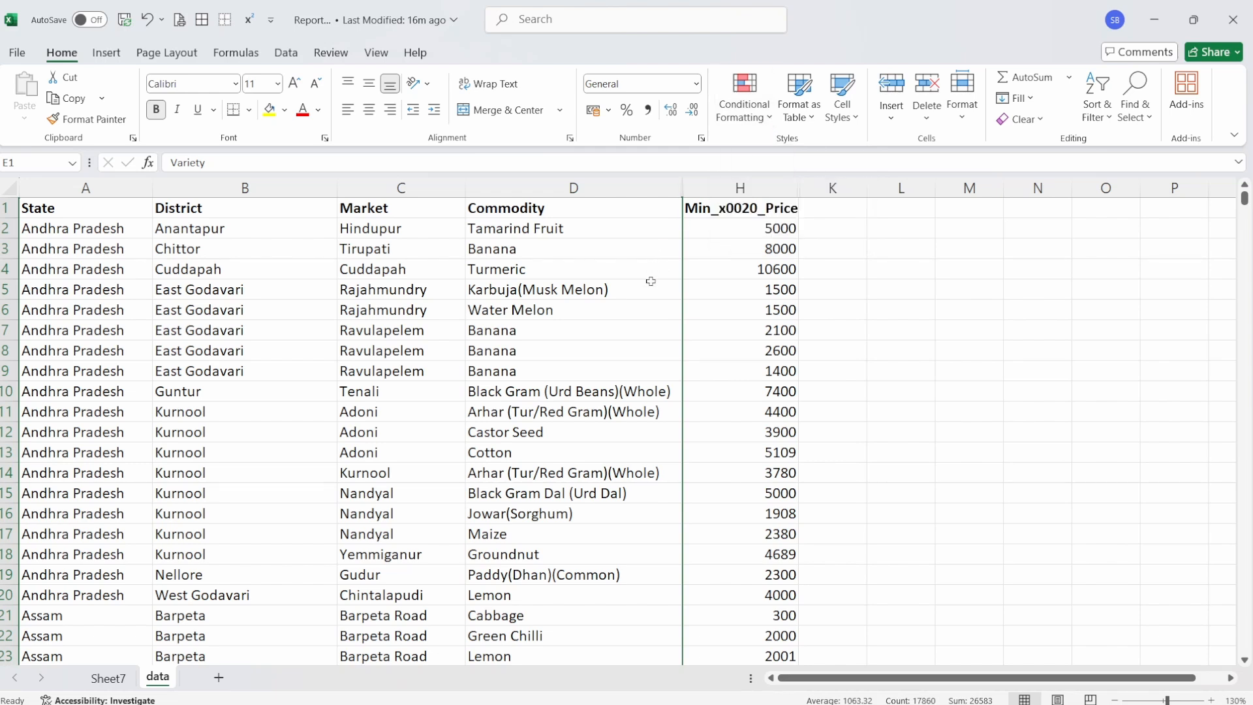
pyautogui.click(768, 121)
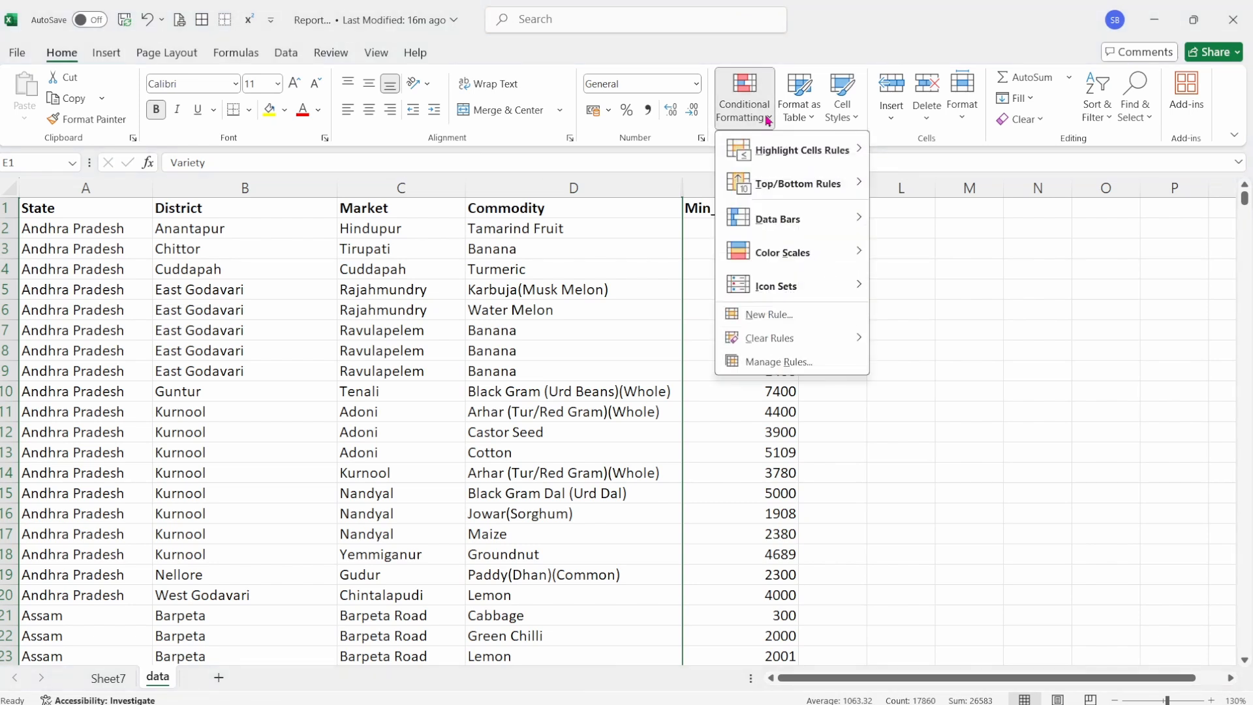
pyautogui.moveTo(775, 154)
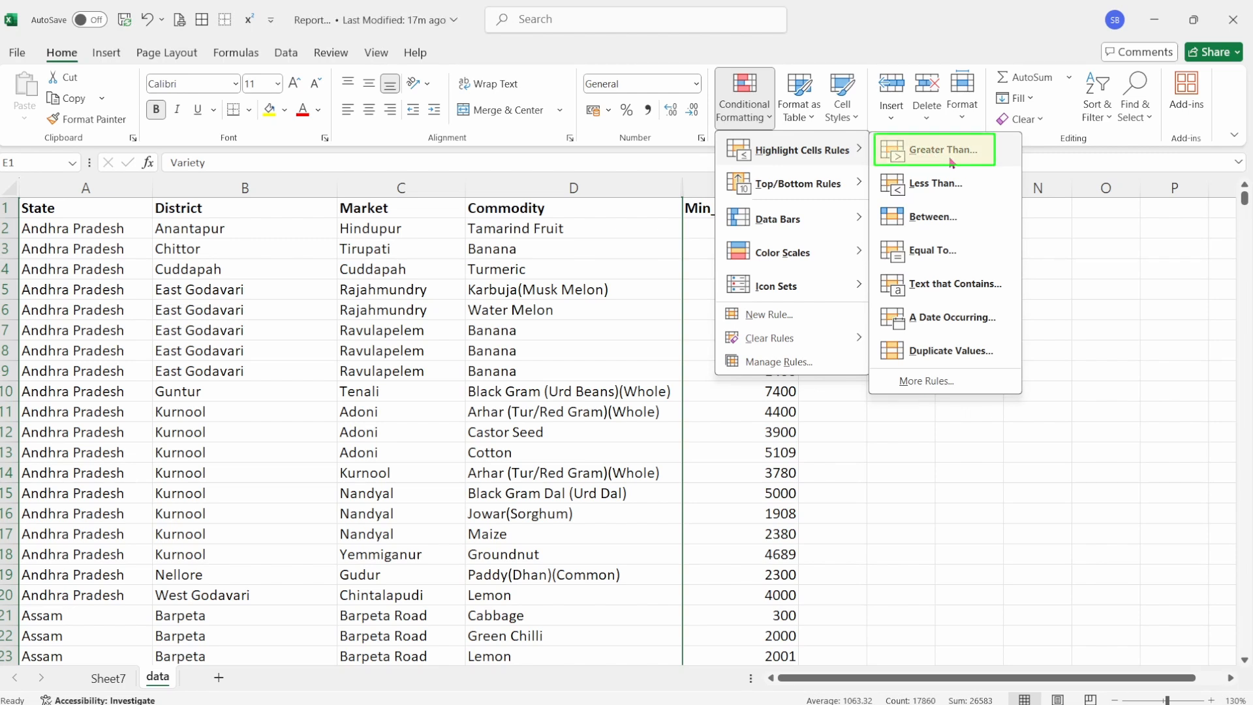
pyautogui.click(648, 272)
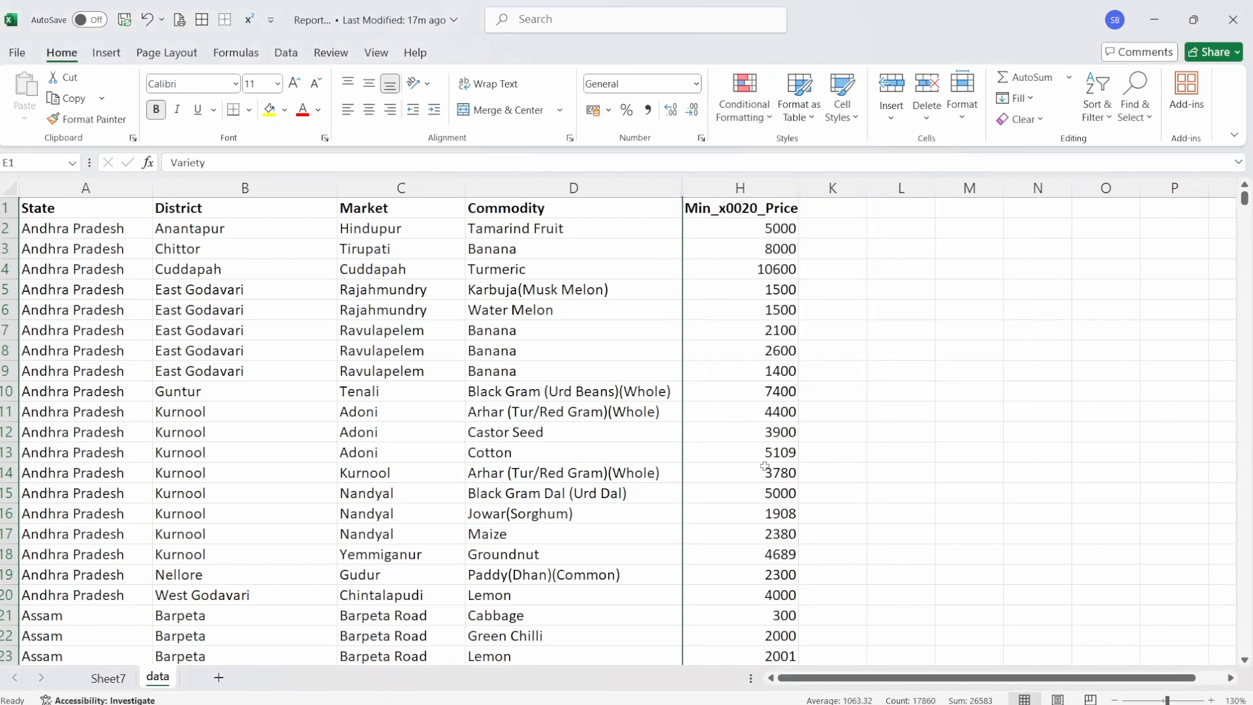
pyautogui.scroll(-2, 765, 467)
pyautogui.scroll(-4, 764, 467)
pyautogui.scroll(6, 765, 467)
# Set up a Greater Than highlight rule on the whole Min_x0020_Price column with 5000 as the threshold.
pyautogui.click(753, 186)
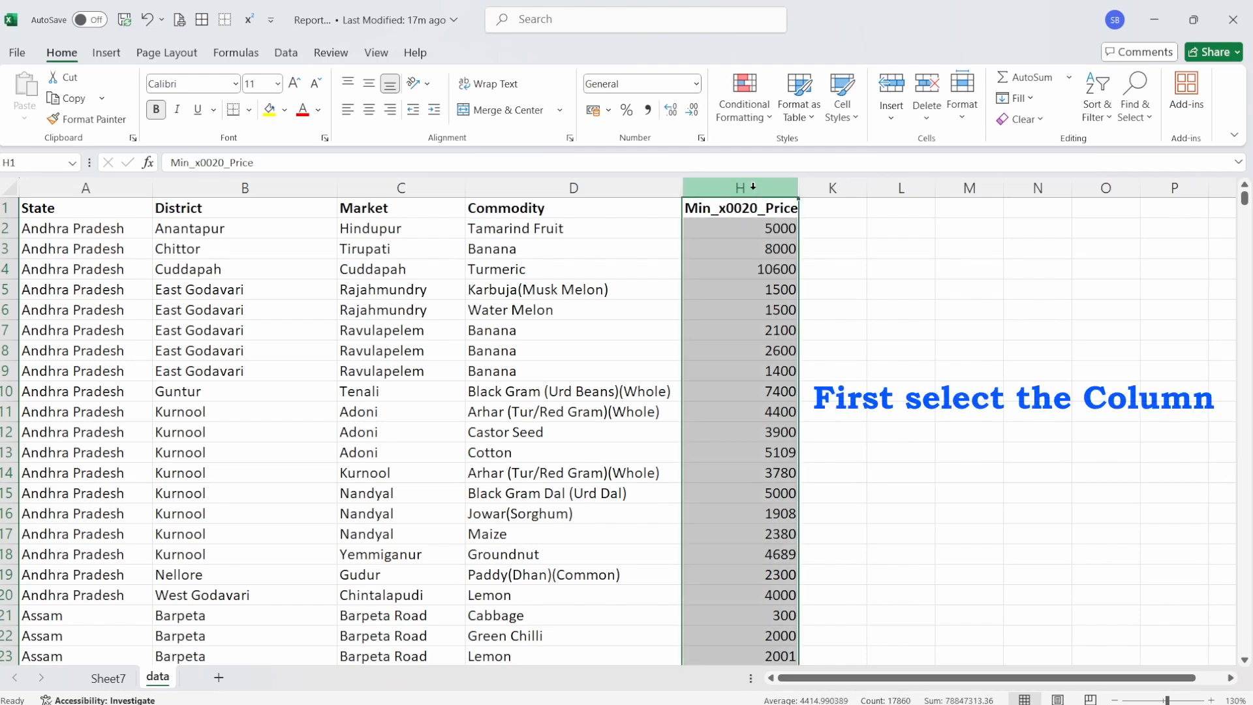
pyautogui.click(768, 124)
pyautogui.moveTo(833, 154)
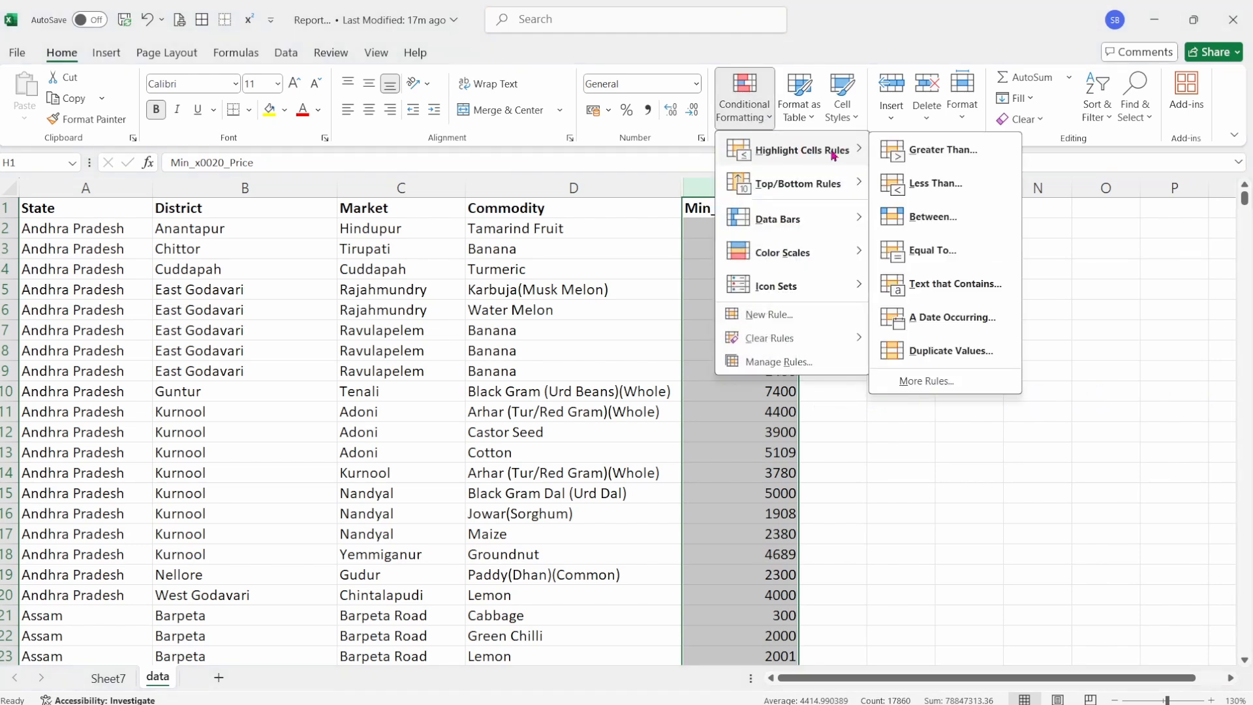
pyautogui.click(937, 150)
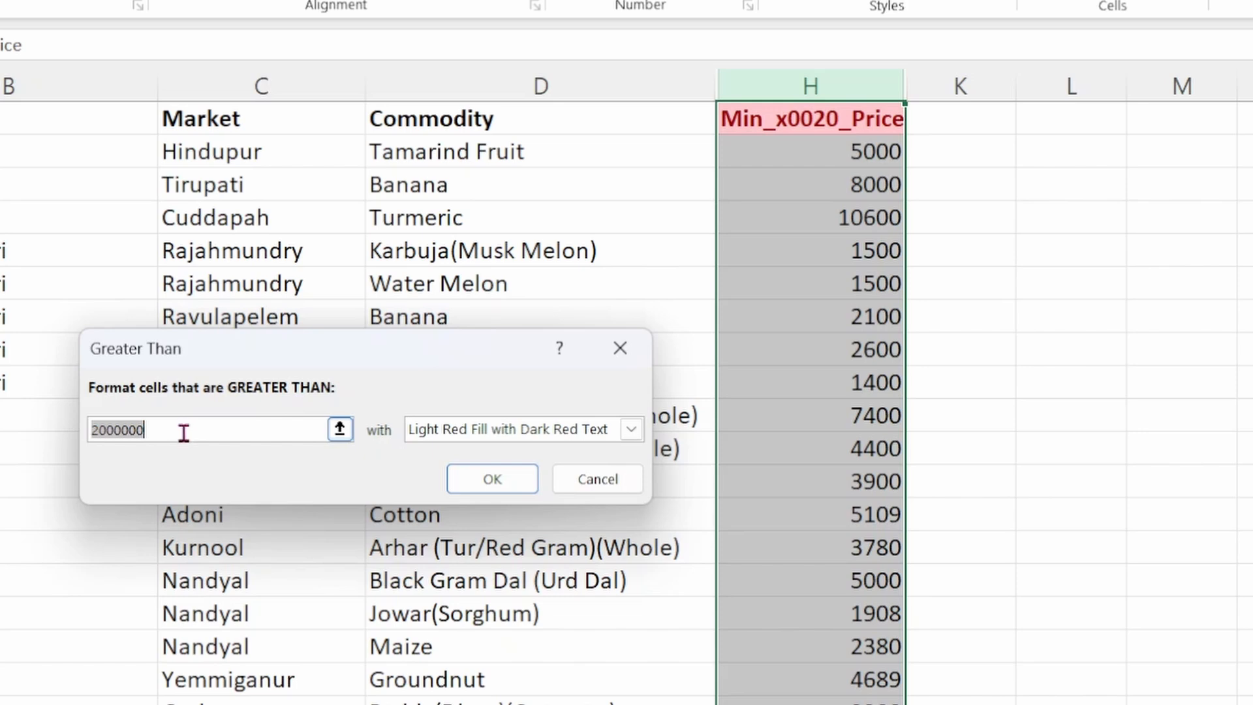
pyautogui.write('500')
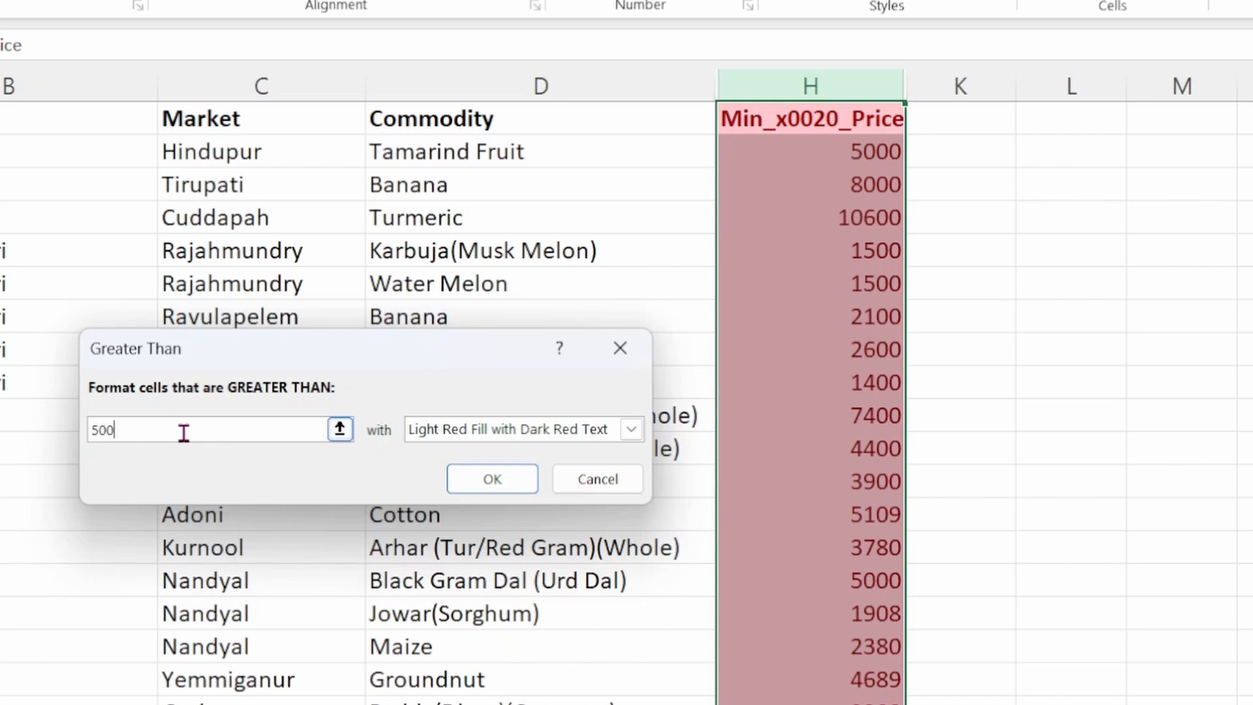
pyautogui.write('0')
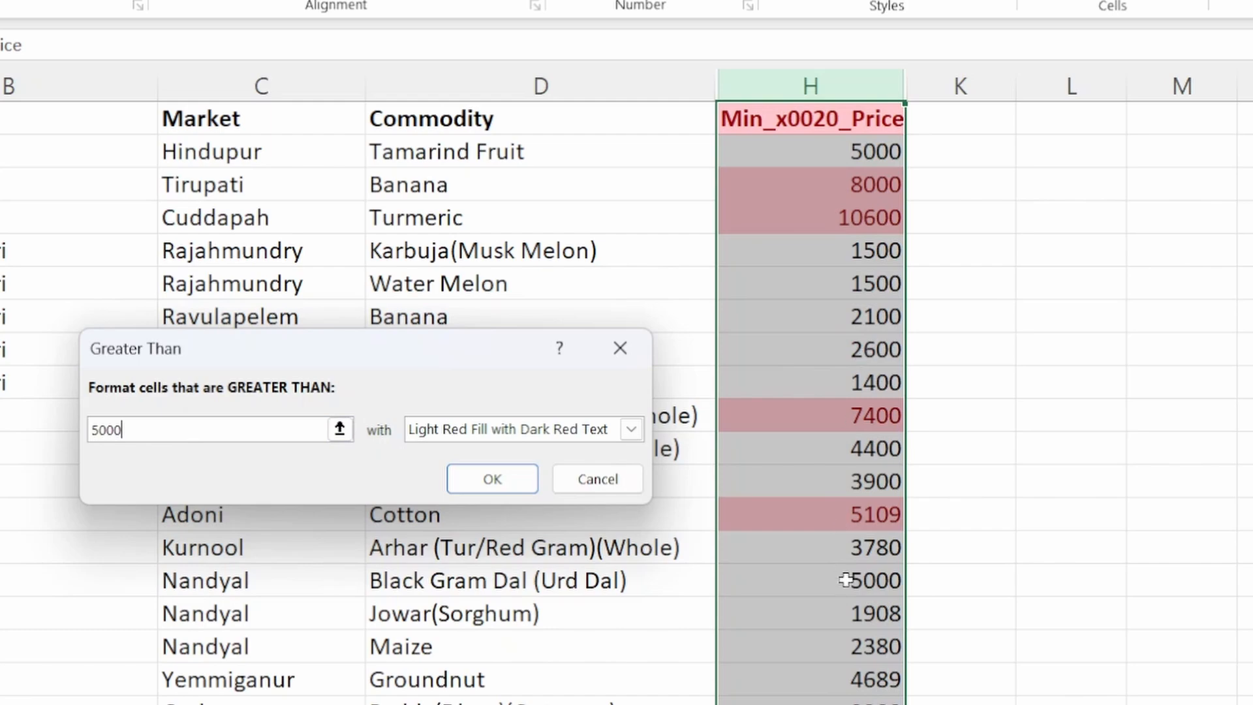
pyautogui.scroll(-15, 846, 579)
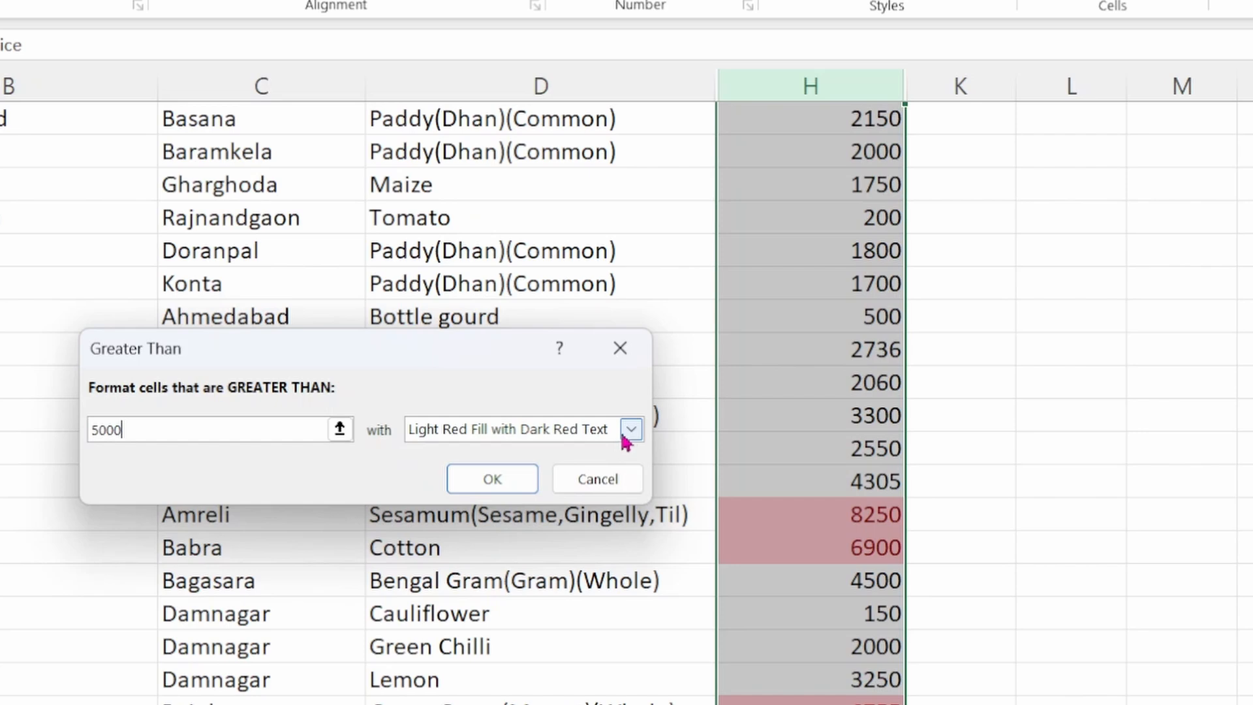
pyautogui.scroll(20, 627, 436)
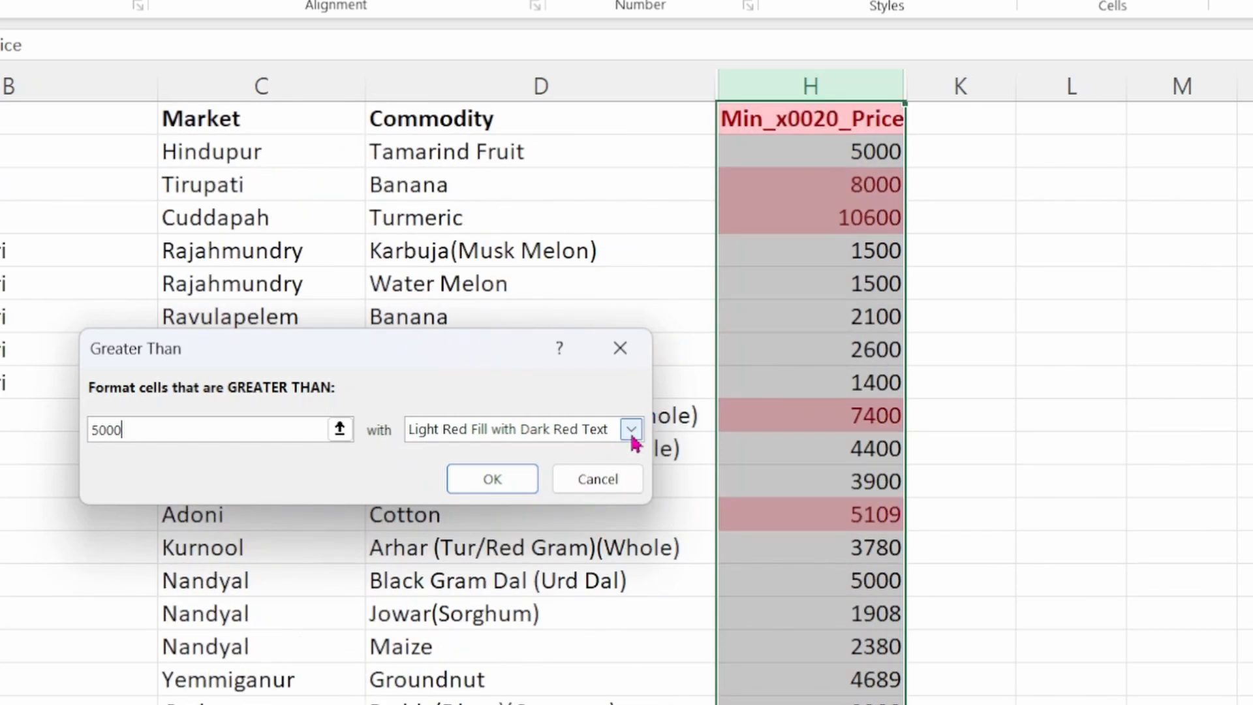
# Give the Greater Than rule a custom format with a light blue background fill.
pyautogui.click(632, 433)
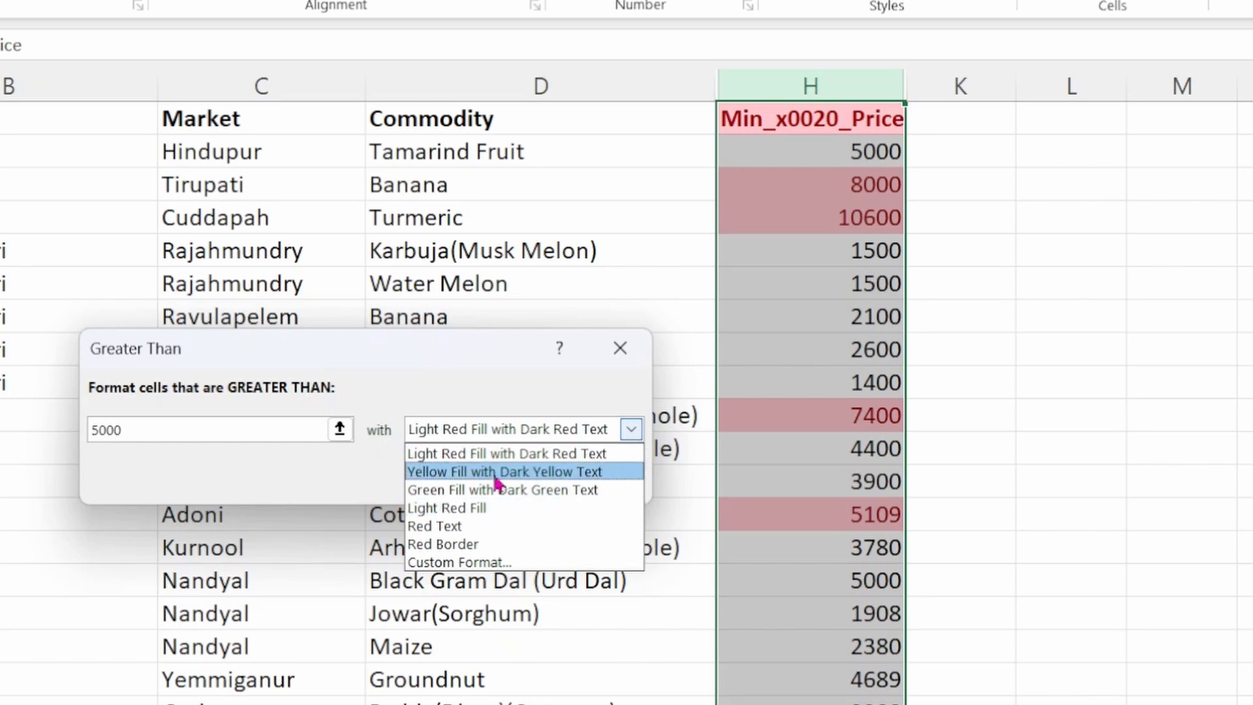
pyautogui.click(486, 563)
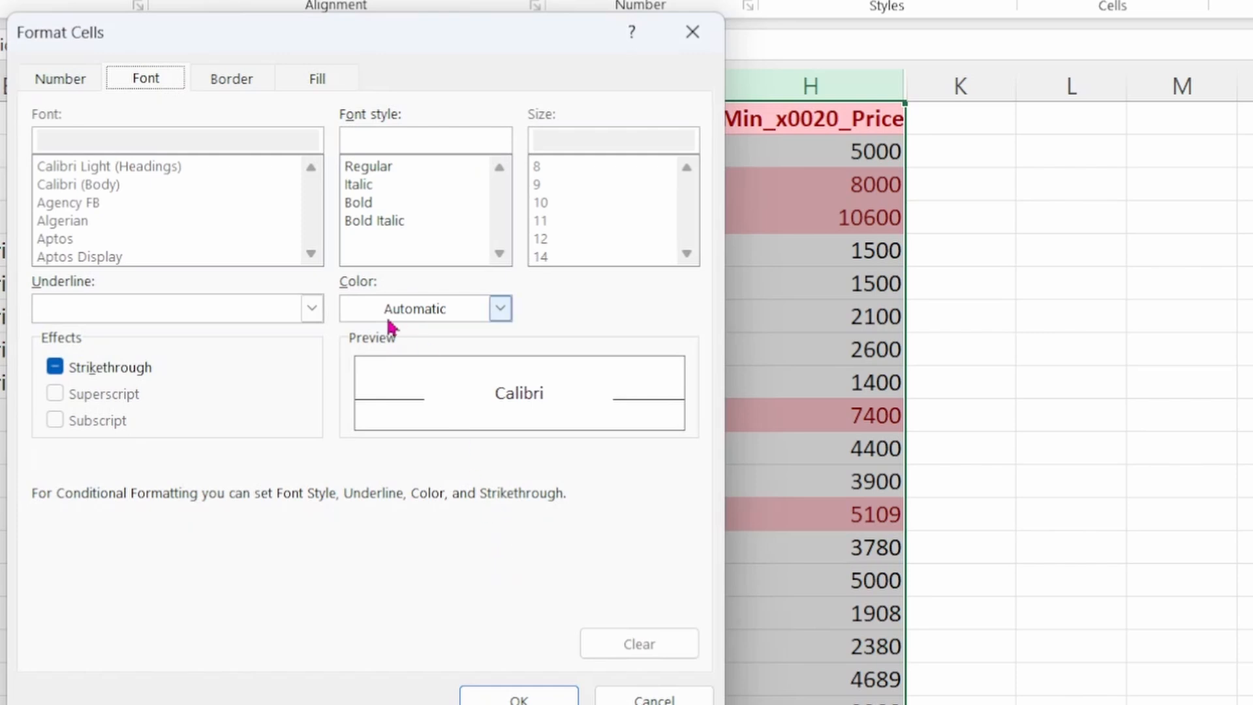
pyautogui.click(330, 90)
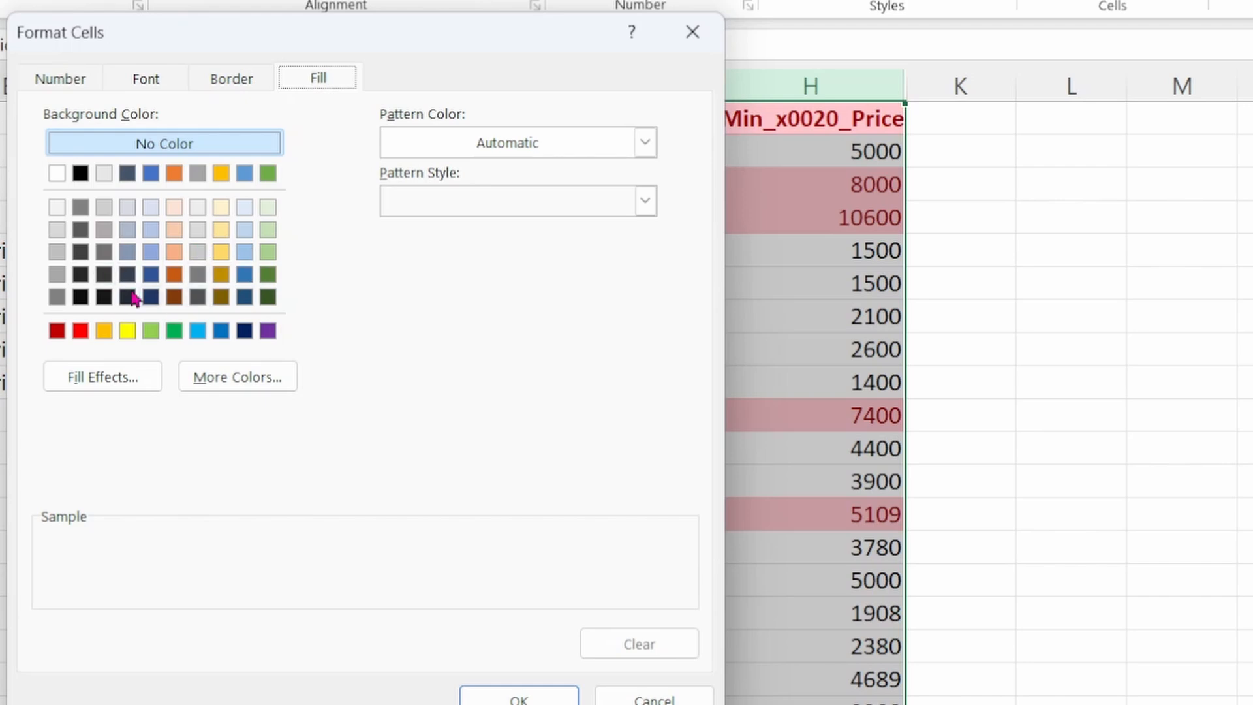
pyautogui.click(198, 332)
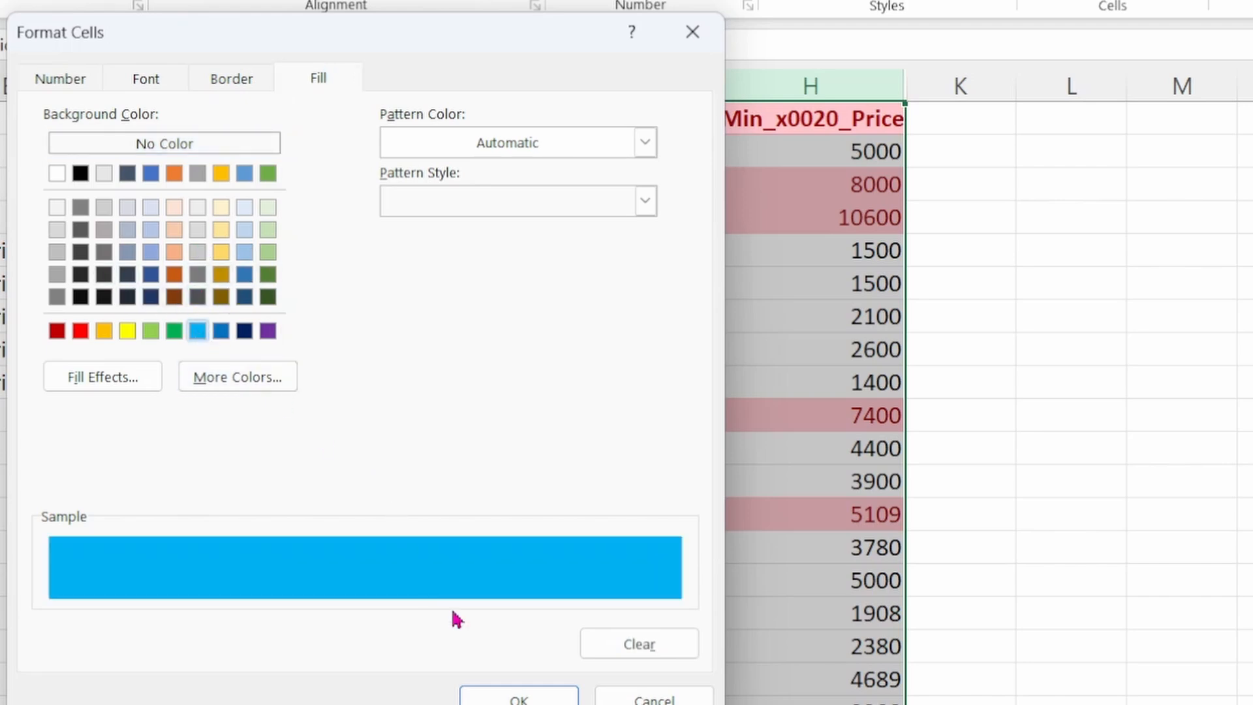
pyautogui.click(512, 696)
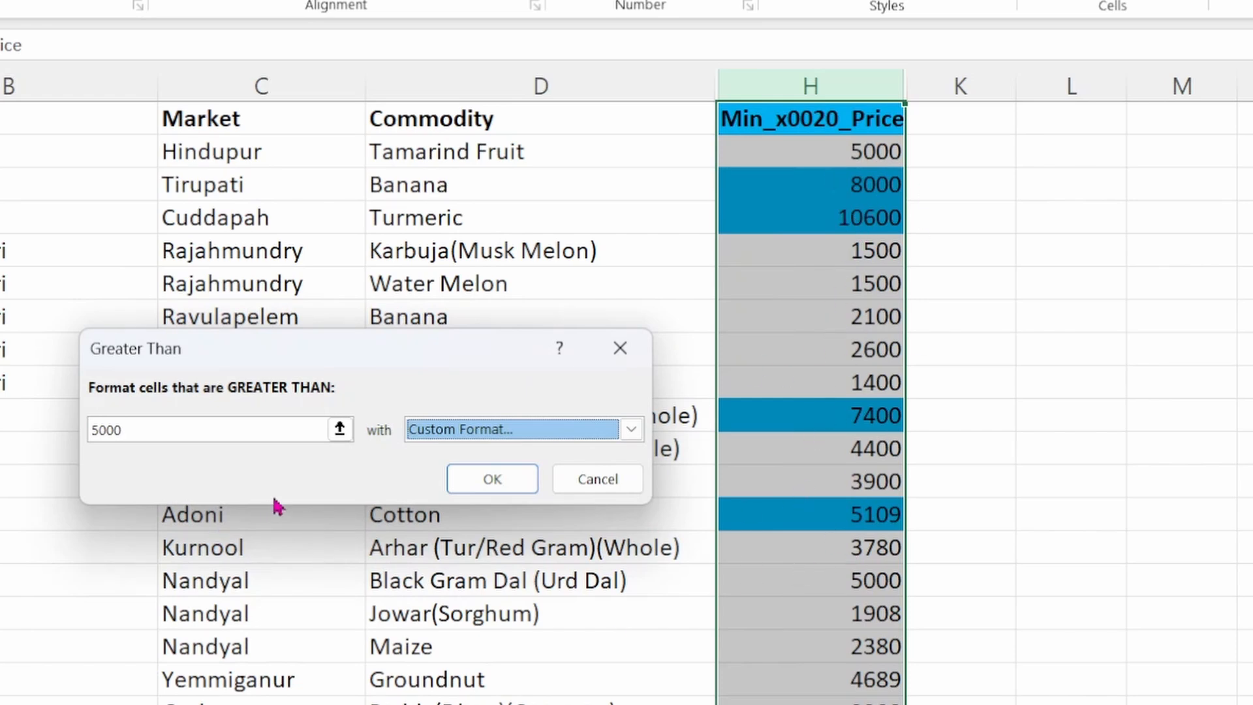
# Try the Red Text and Red Border preset formats on the Greater Than rule.
pyautogui.click(628, 431)
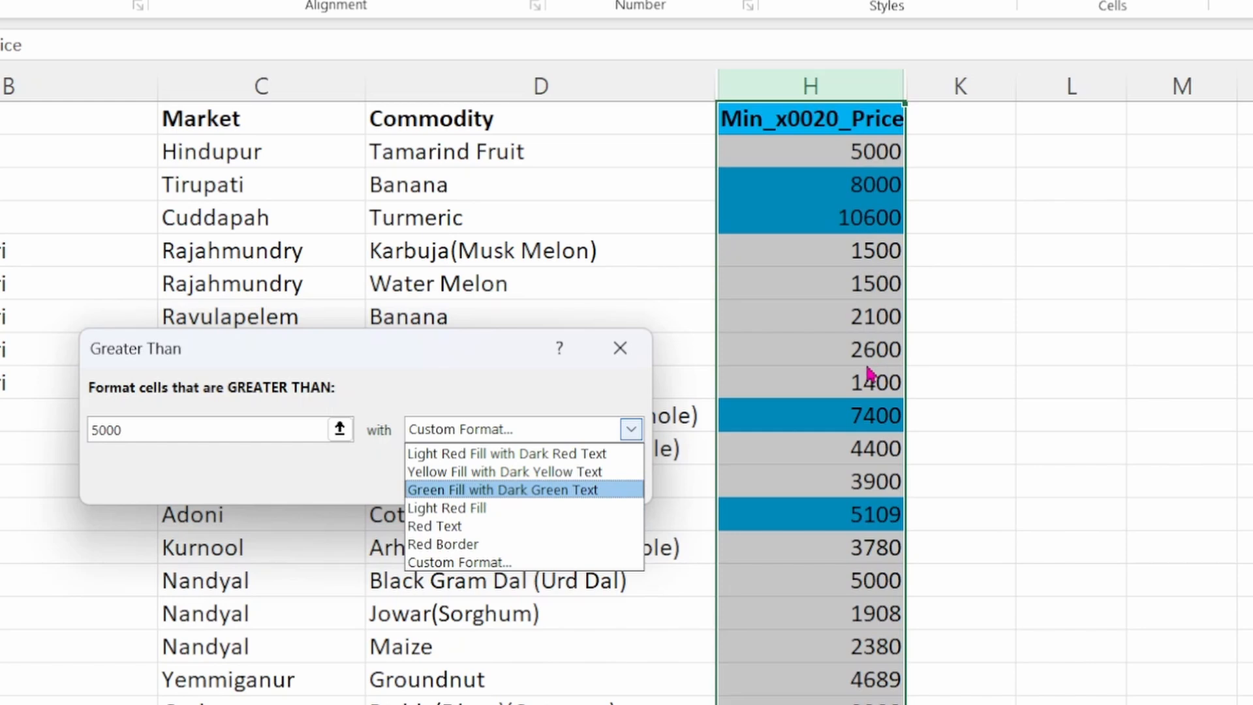
pyautogui.click(466, 526)
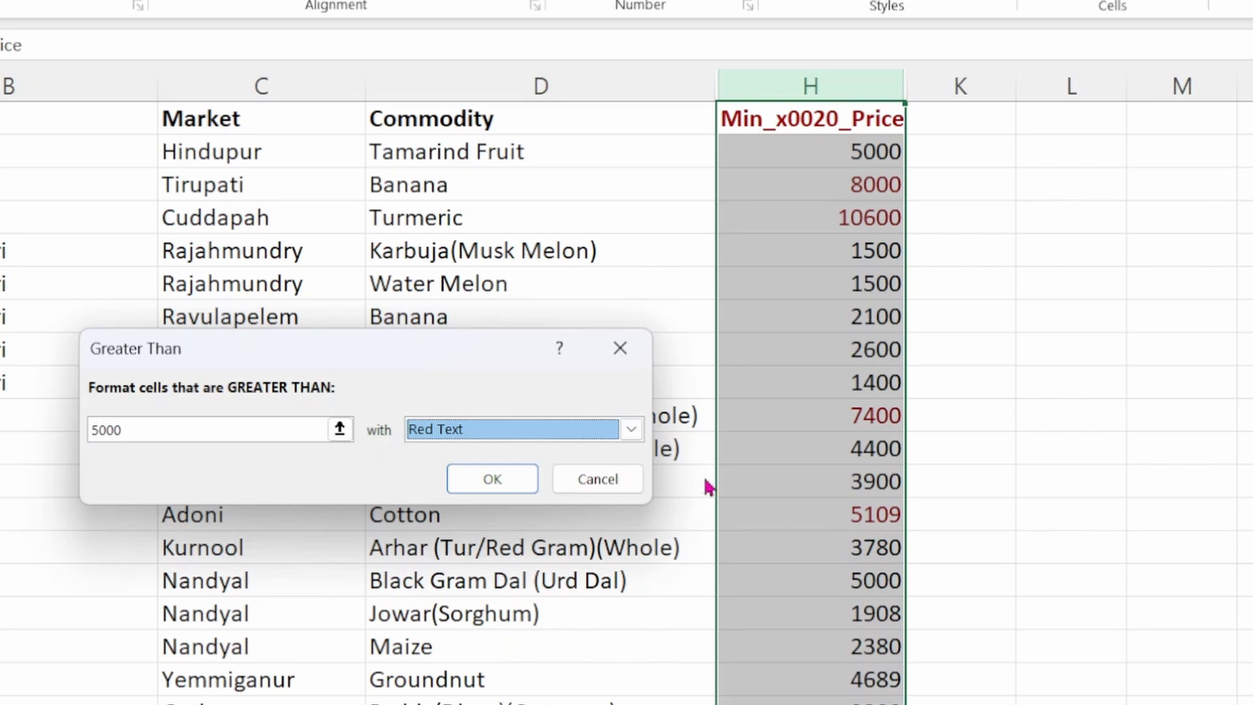
pyautogui.click(630, 430)
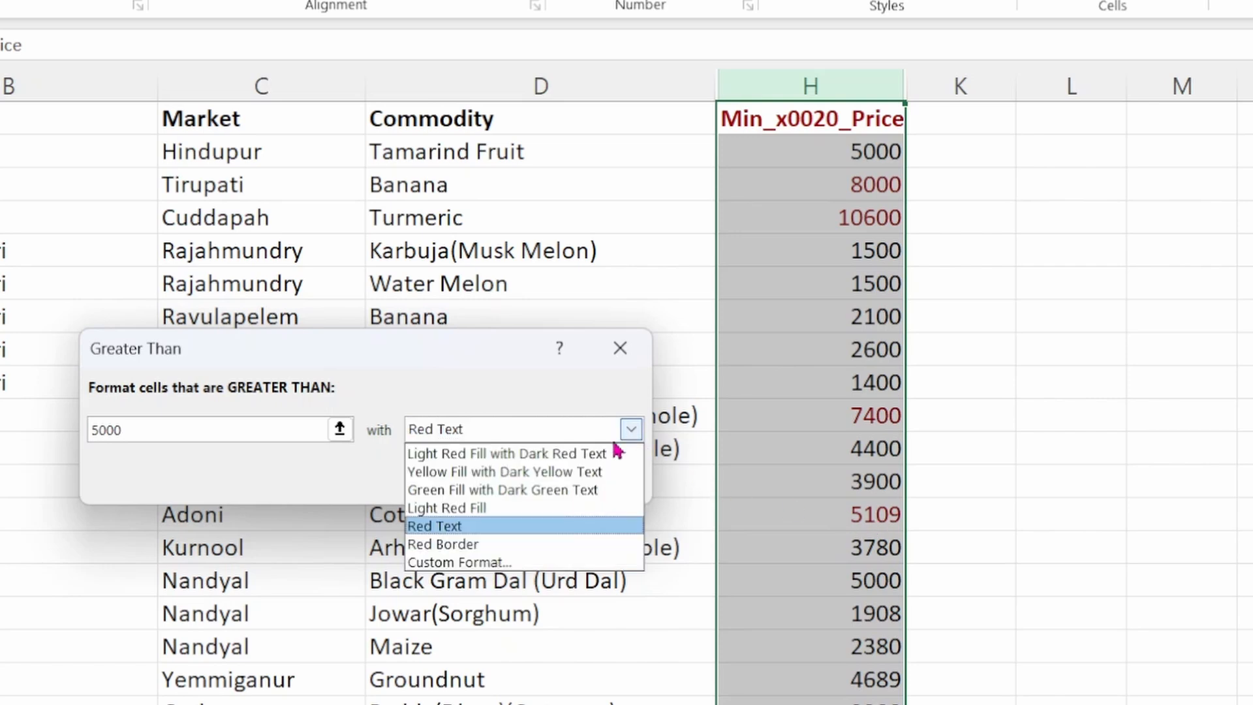
pyautogui.click(467, 547)
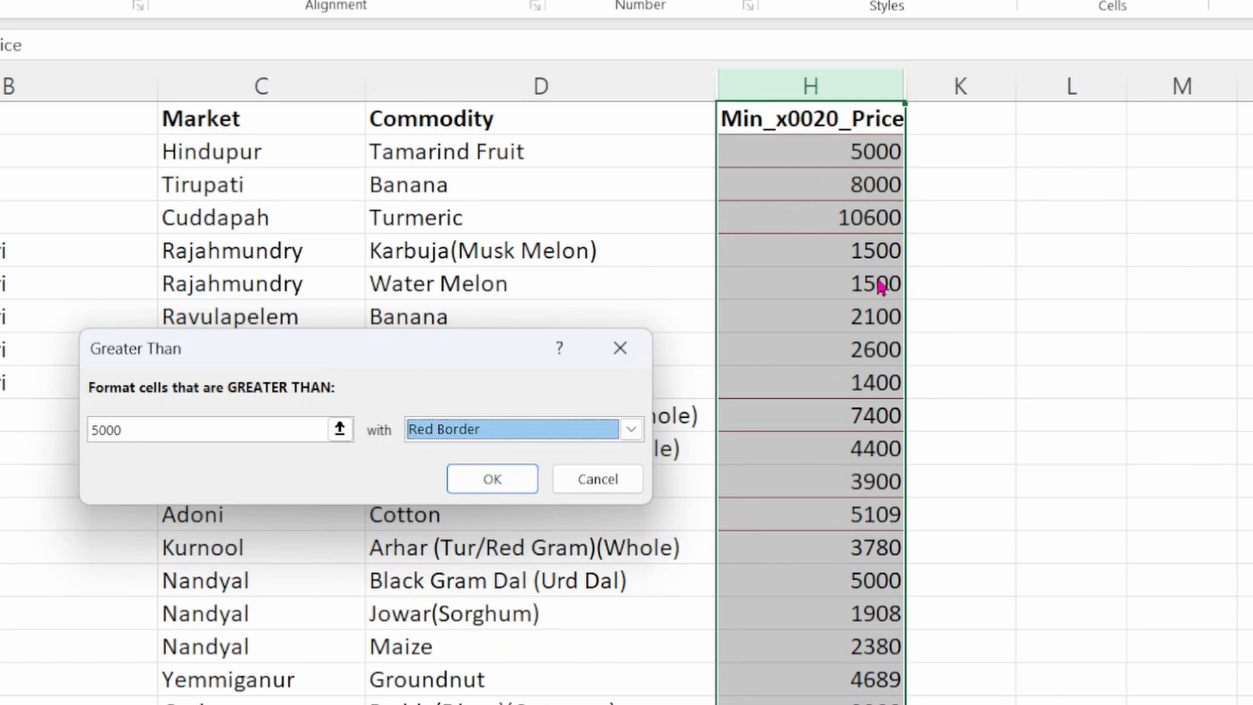
# Apply the Greater Than rule with a custom format of bold font, outline border and light blue fill.
pyautogui.click(632, 430)
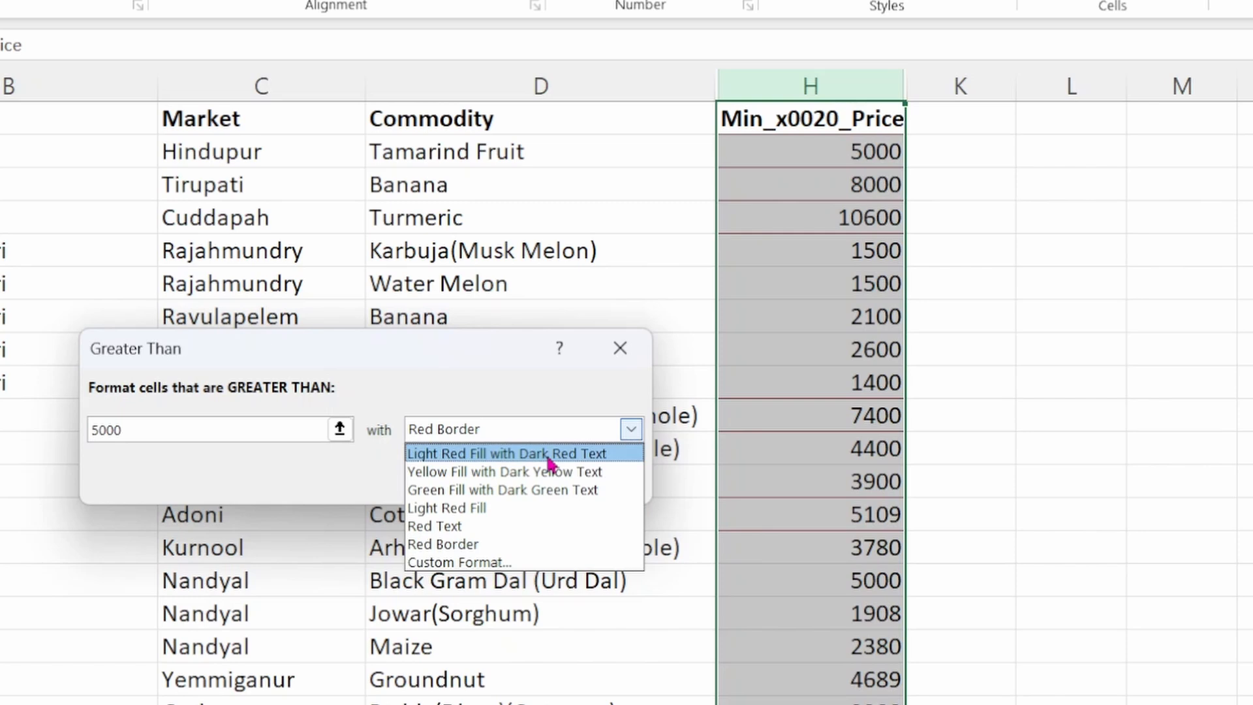
pyautogui.click(494, 562)
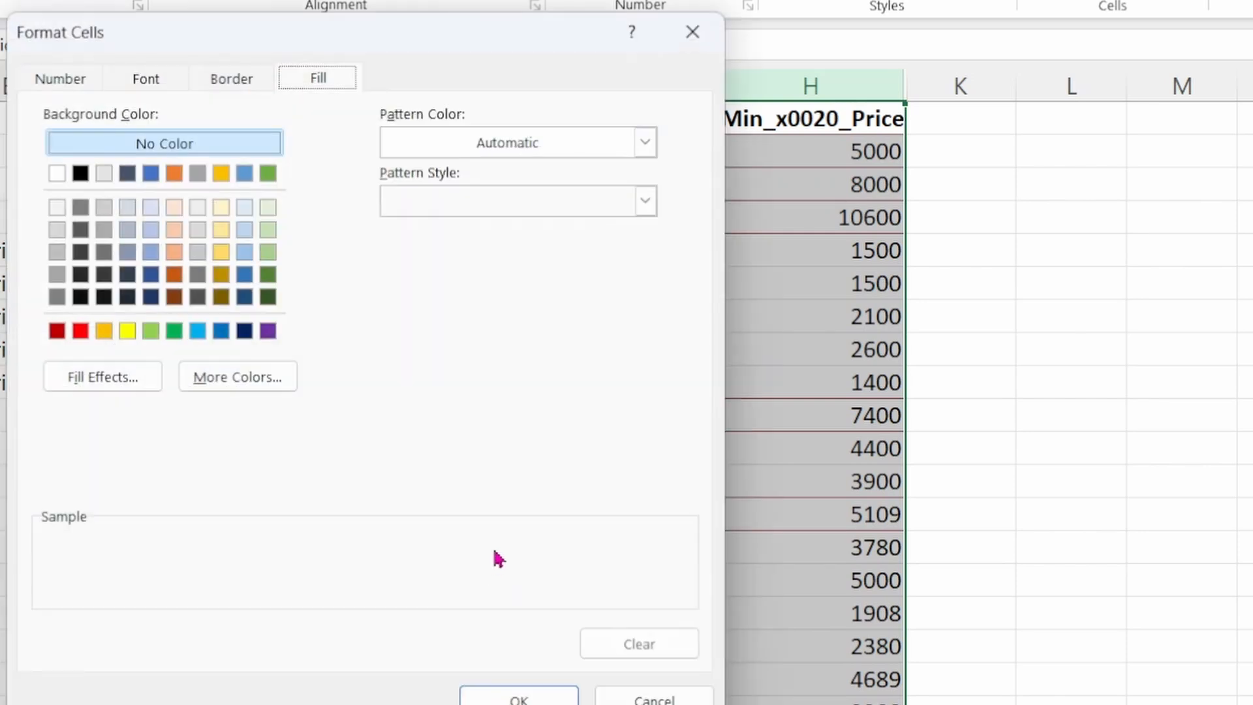
pyautogui.click(146, 82)
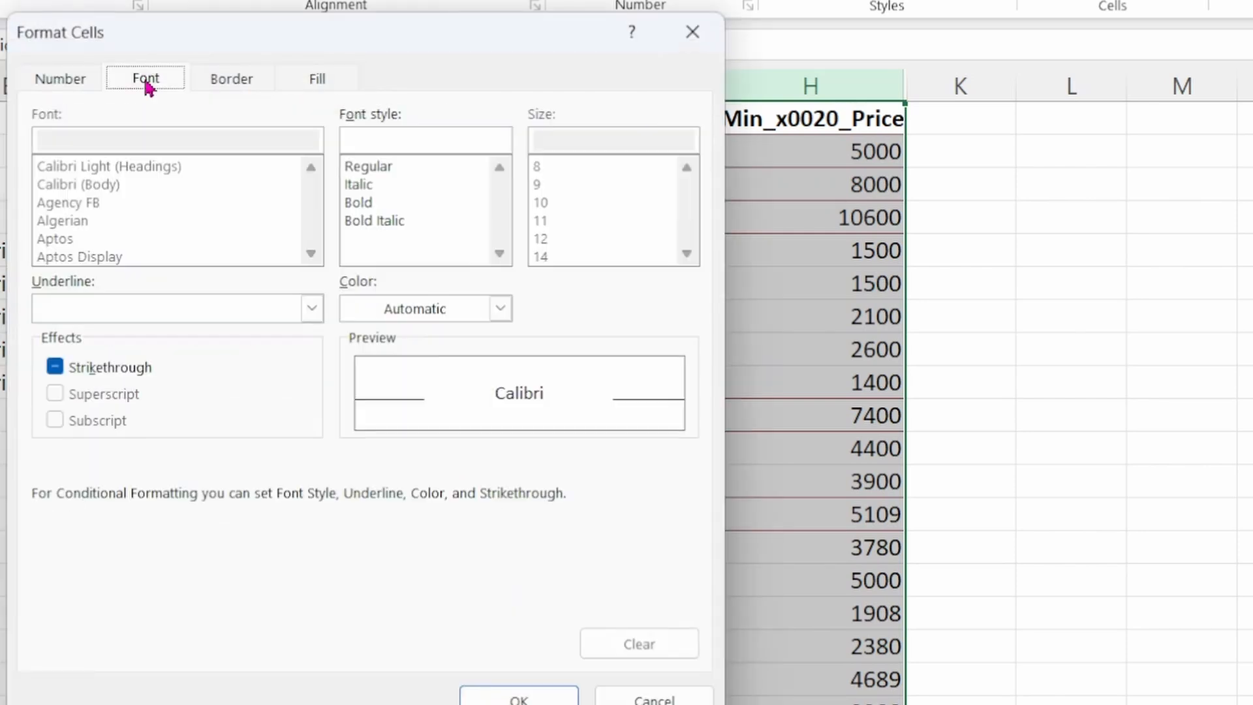
pyautogui.click(368, 205)
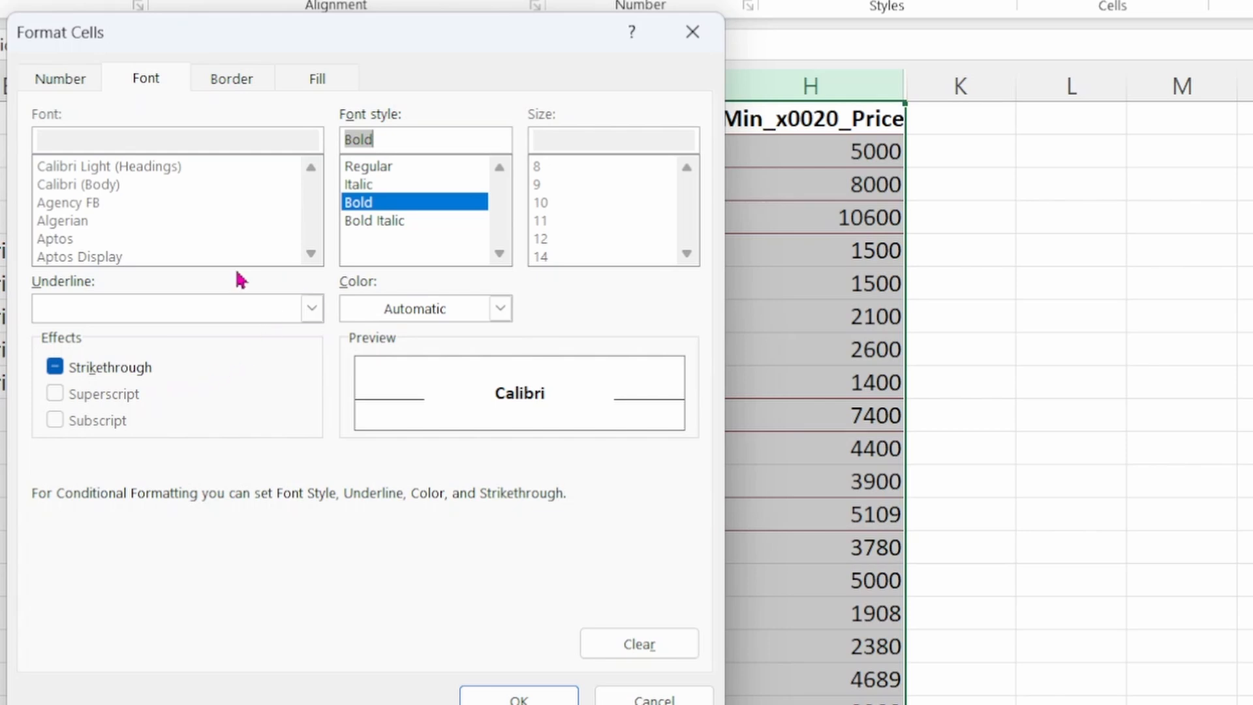
pyautogui.click(241, 81)
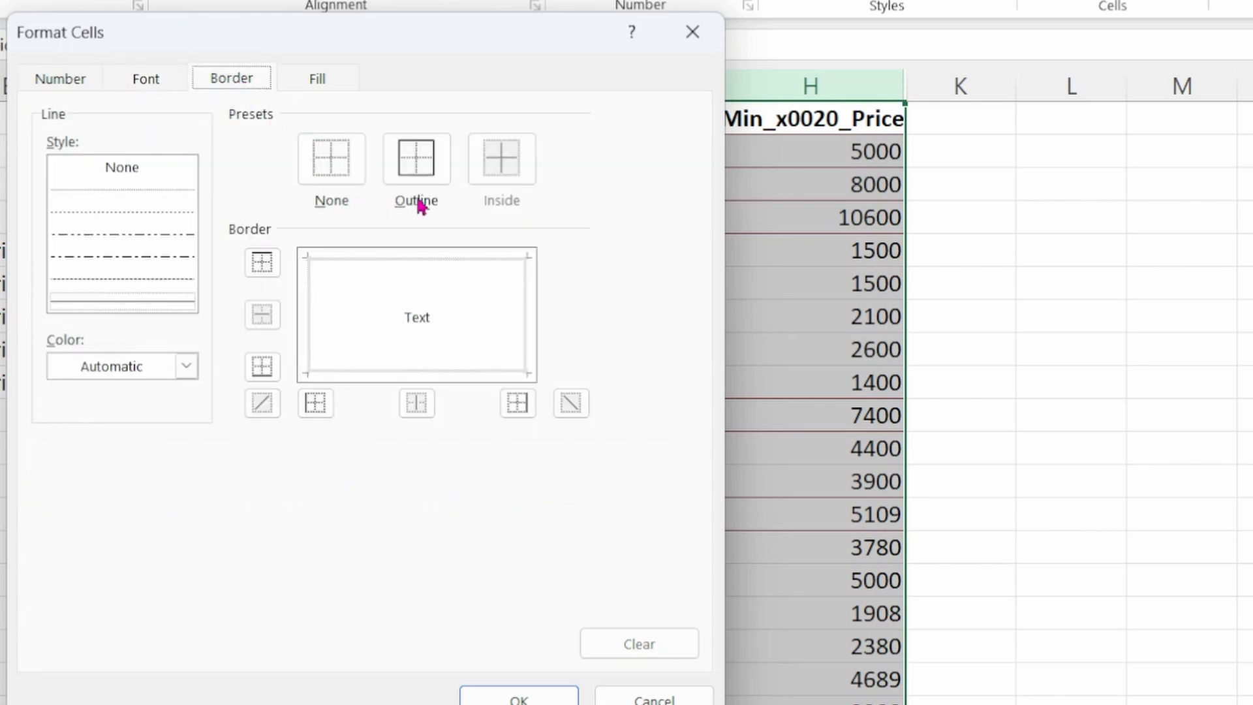
pyautogui.click(422, 177)
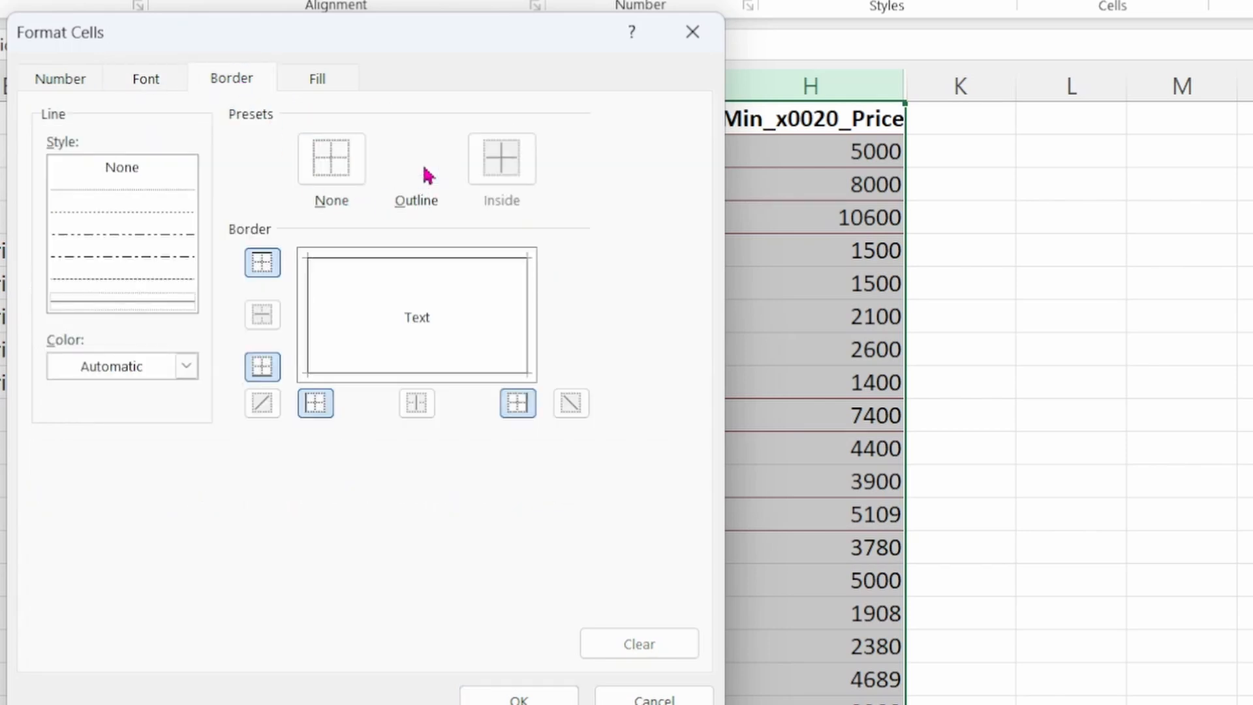
pyautogui.click(318, 79)
pyautogui.click(197, 331)
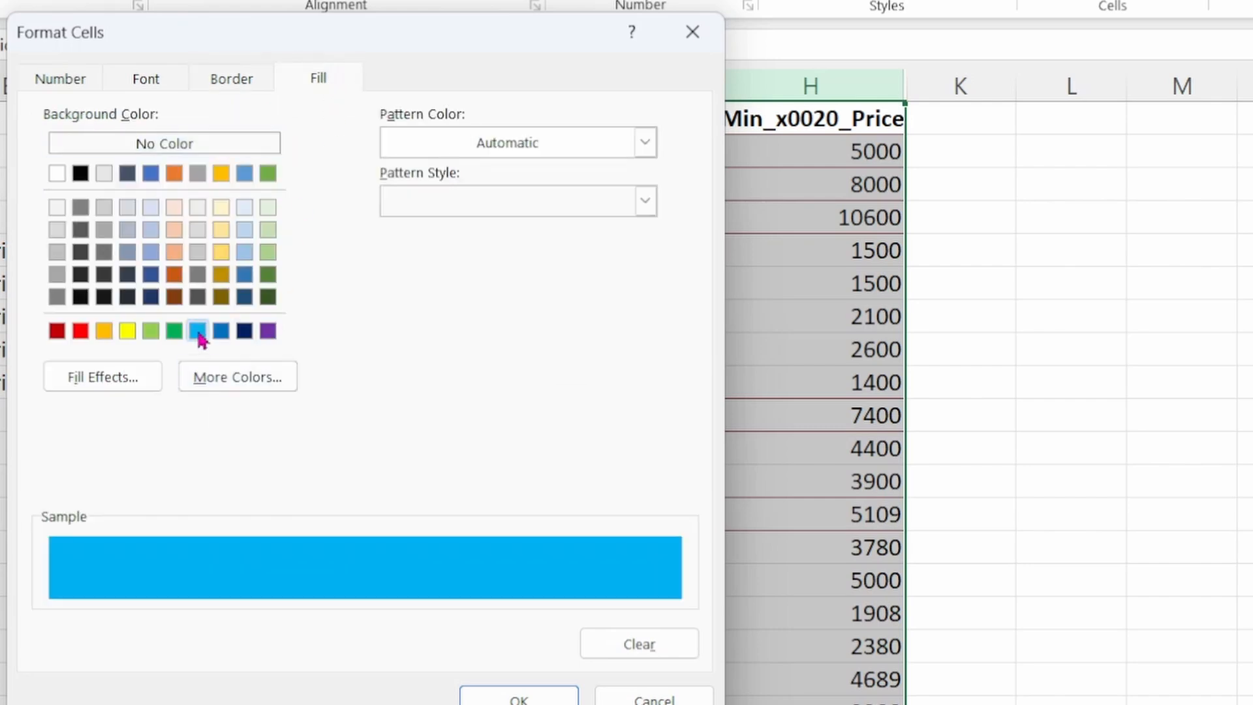
pyautogui.click(528, 700)
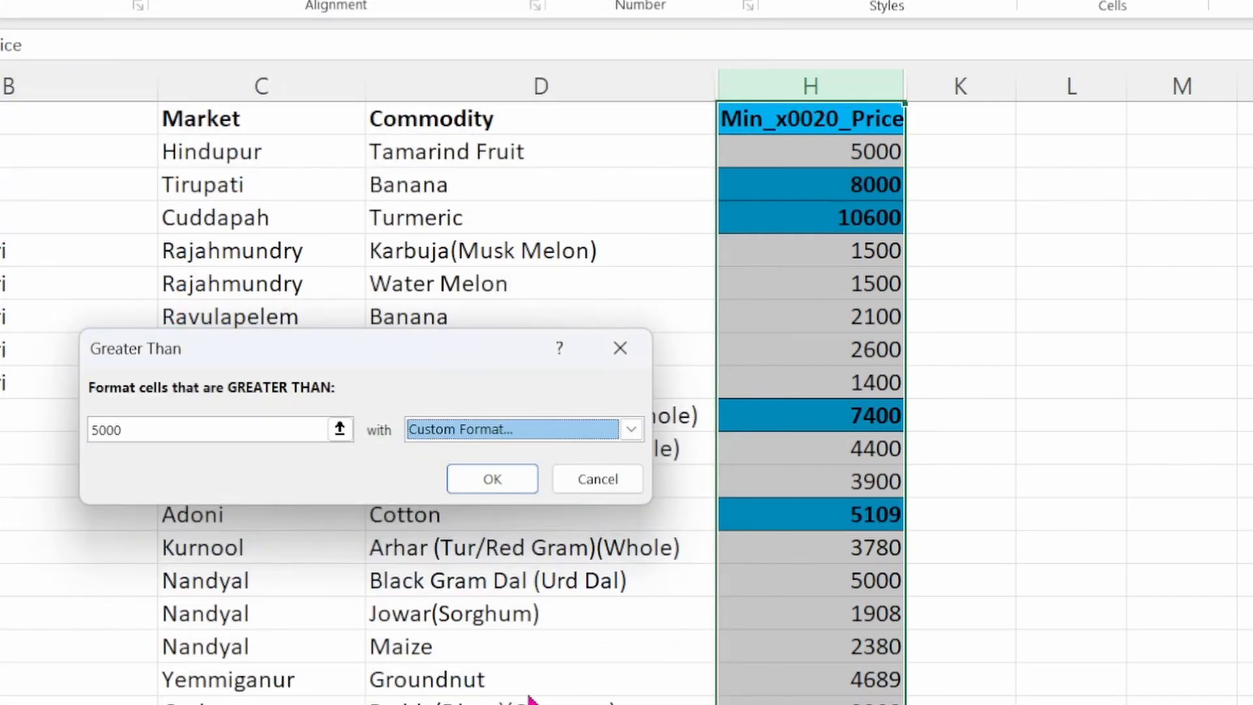
pyautogui.click(524, 477)
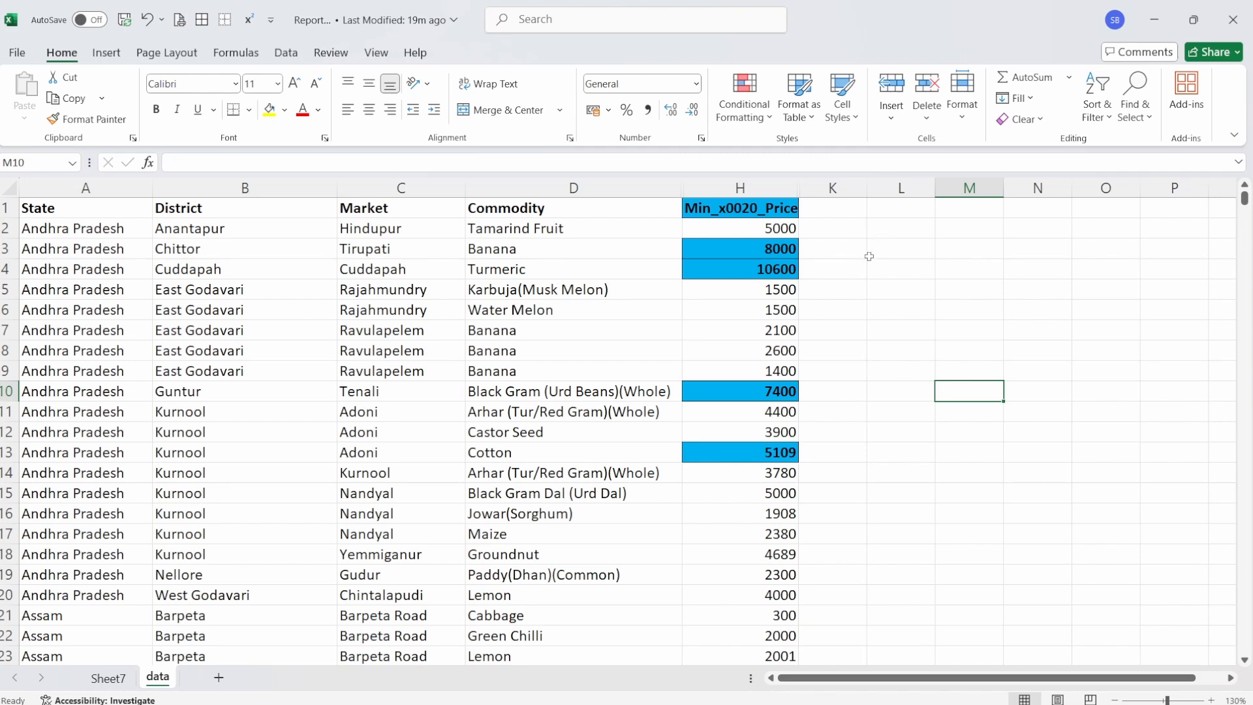
# Undo the highlight rule on the Min_x0020_Price column and deselect the column.
pyautogui.click(147, 19)
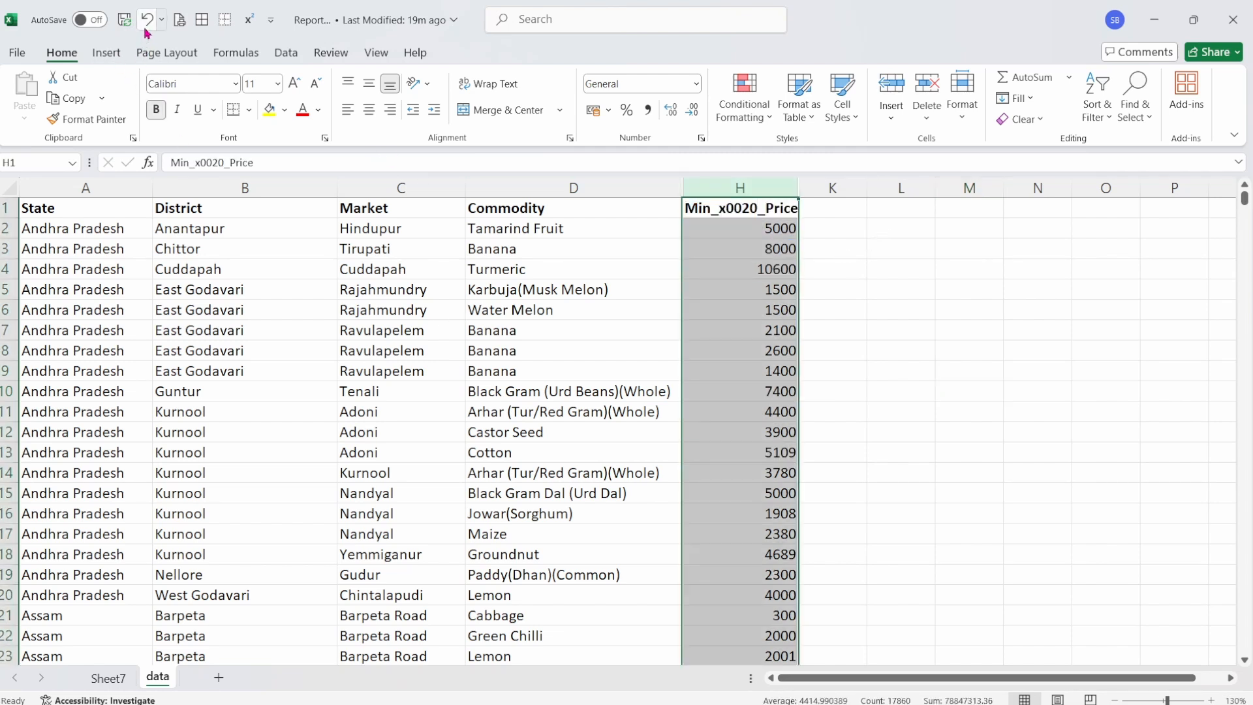
pyautogui.click(862, 367)
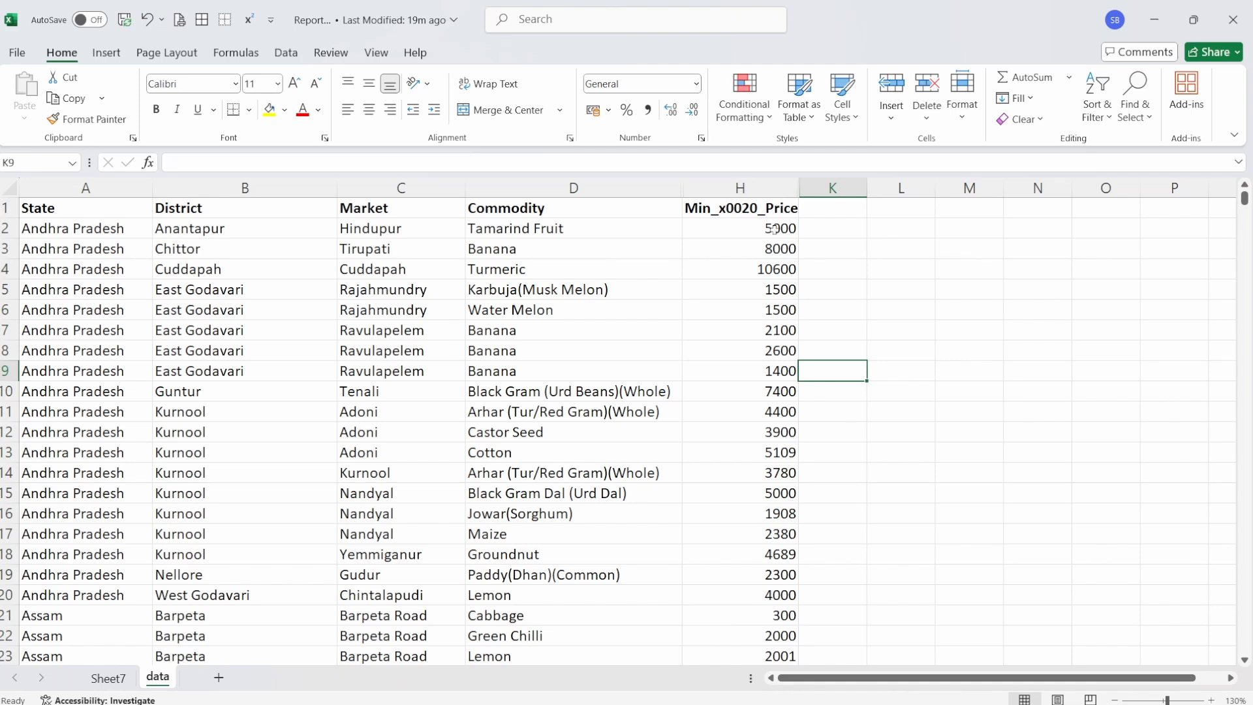
pyautogui.click(770, 118)
pyautogui.moveTo(834, 157)
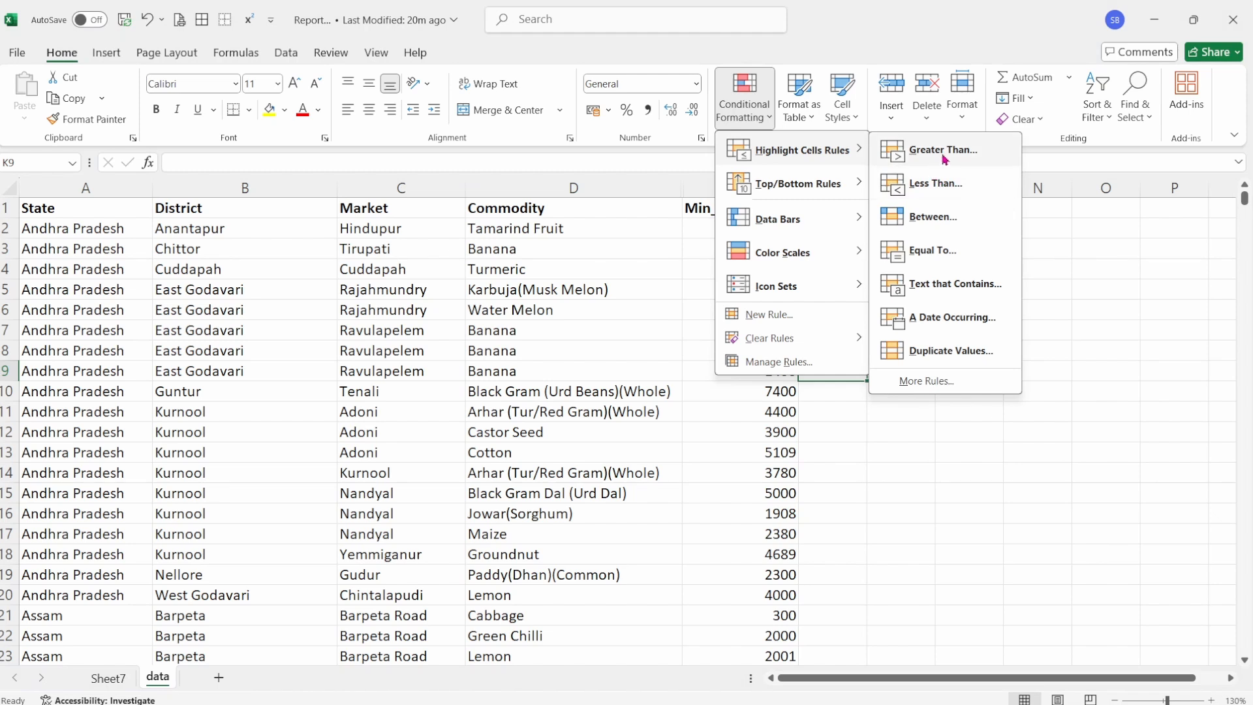
pyautogui.click(944, 190)
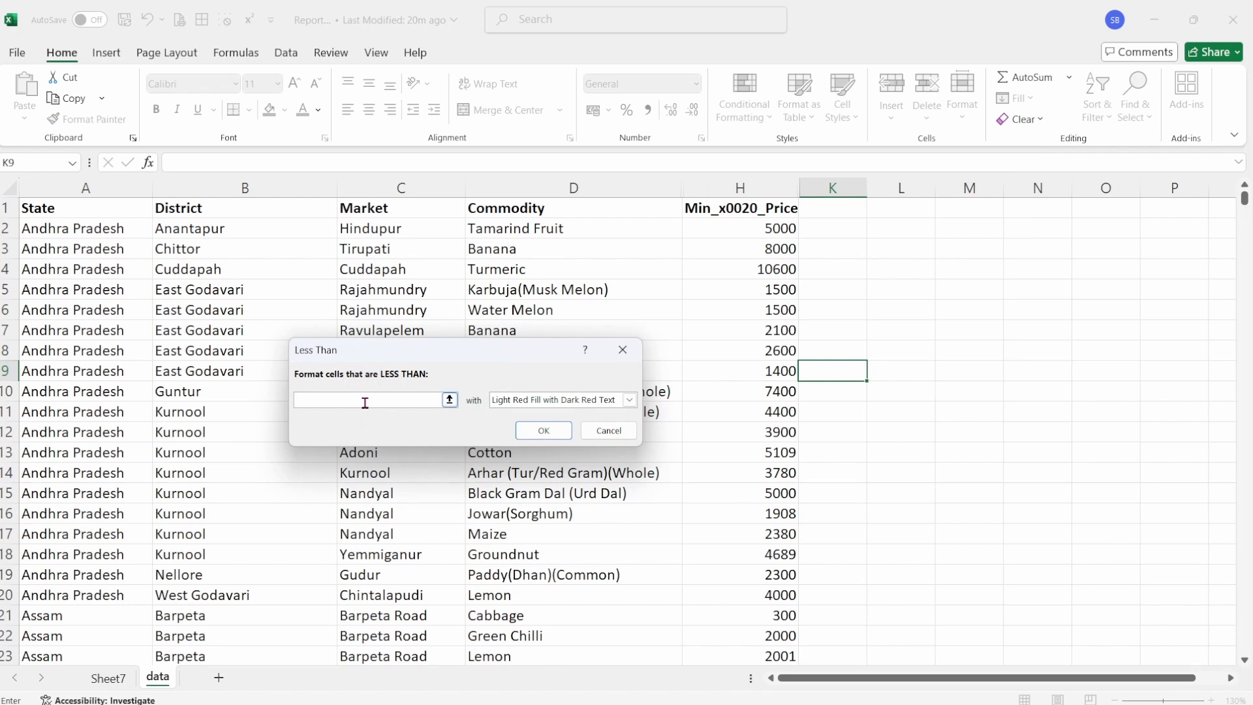
pyautogui.write('2000')
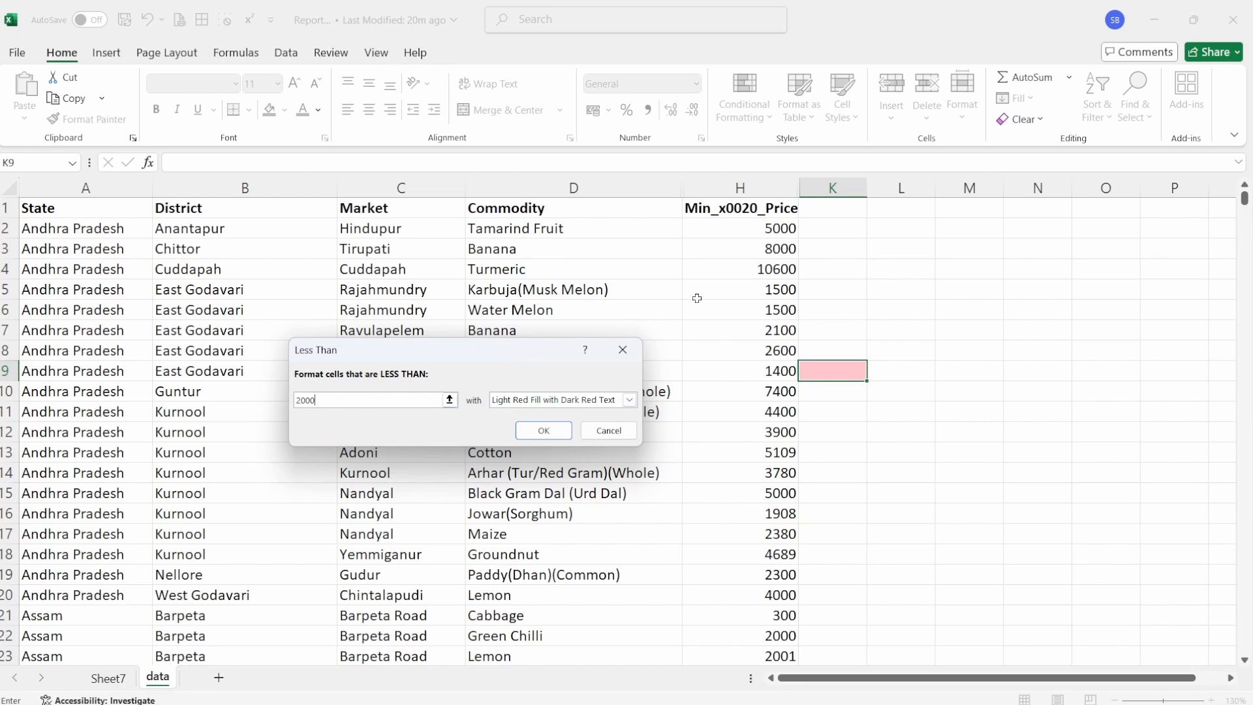
pyautogui.click(607, 431)
# Highlight values less than 2000 in the Min_x0020_Price column with Light Red Fill with Dark Red Text.
pyautogui.click(744, 391)
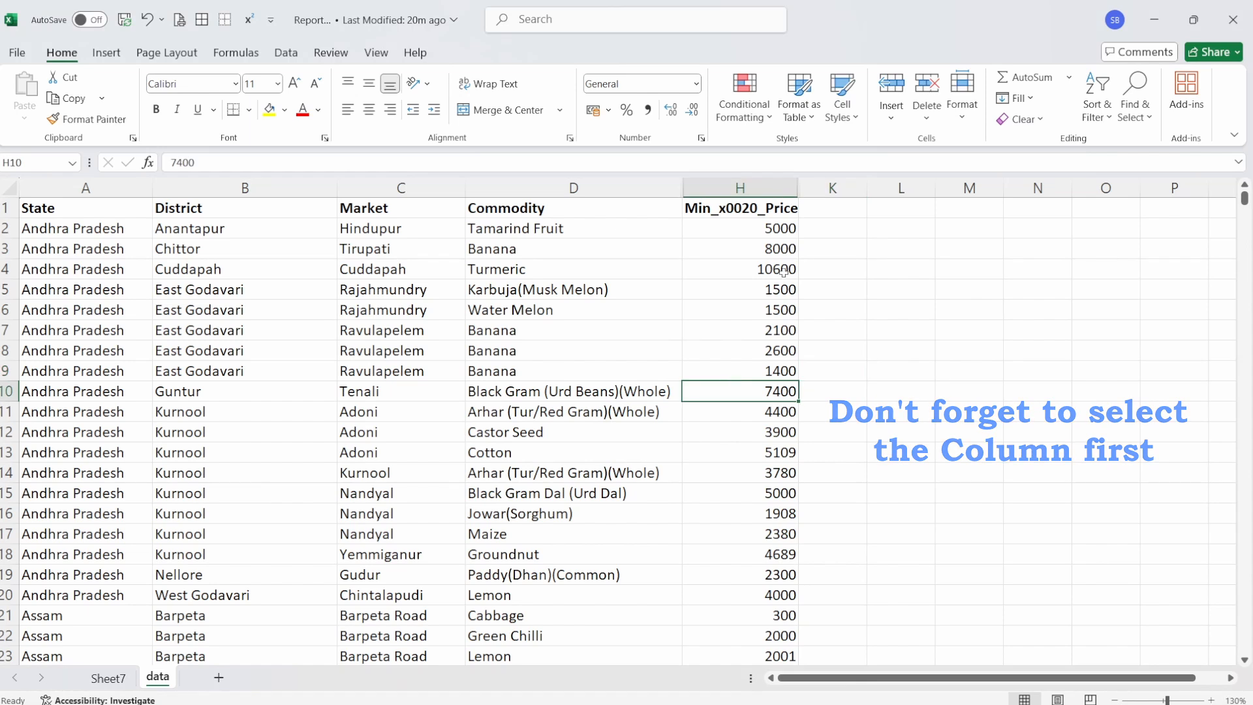
pyautogui.click(749, 180)
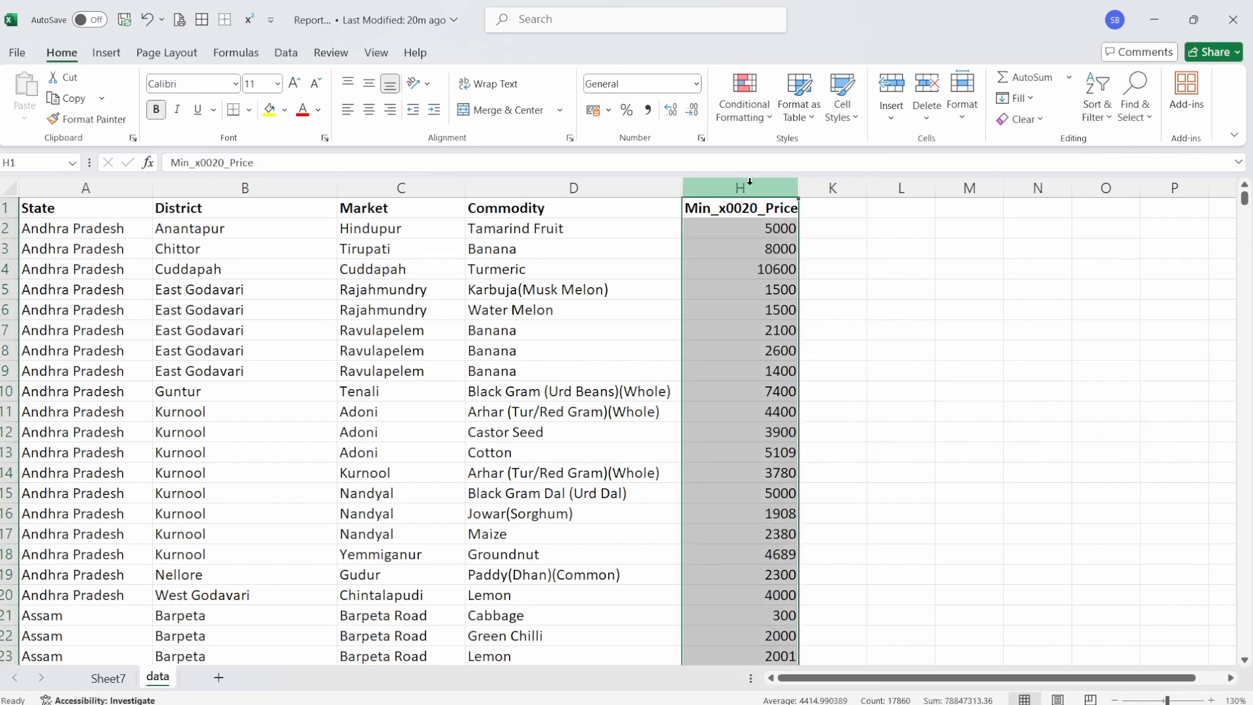
pyautogui.click(772, 112)
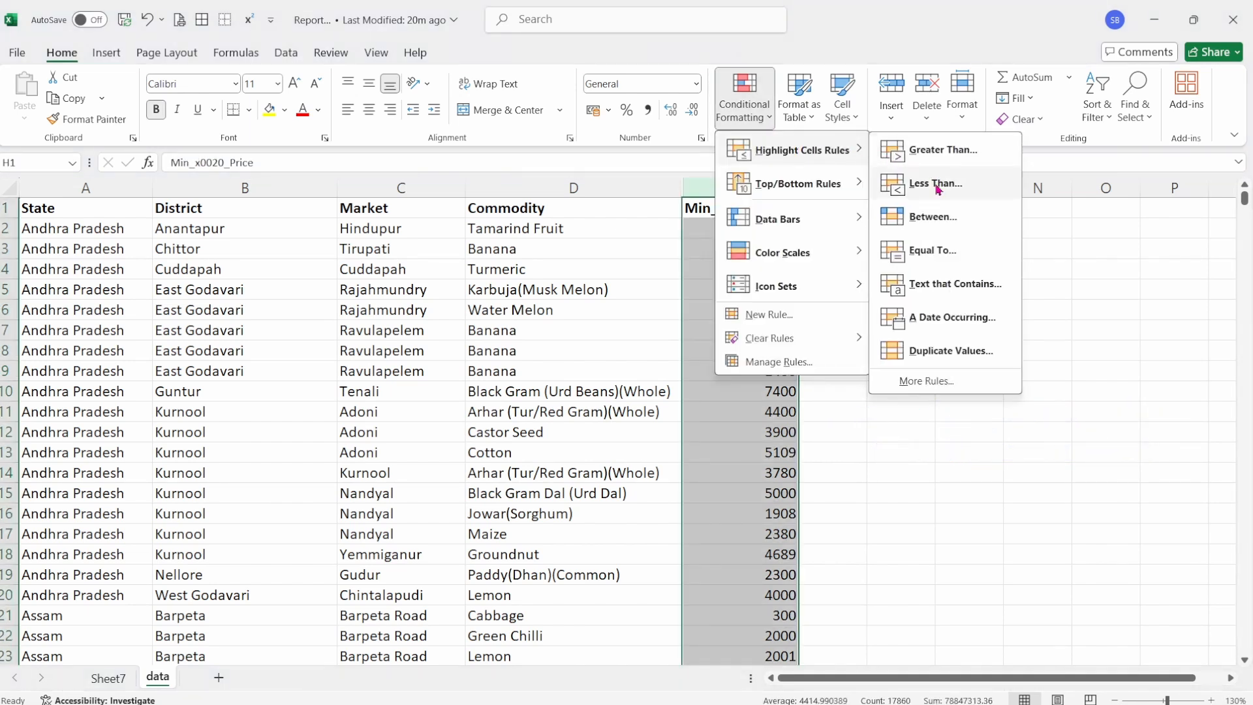
pyautogui.click(938, 184)
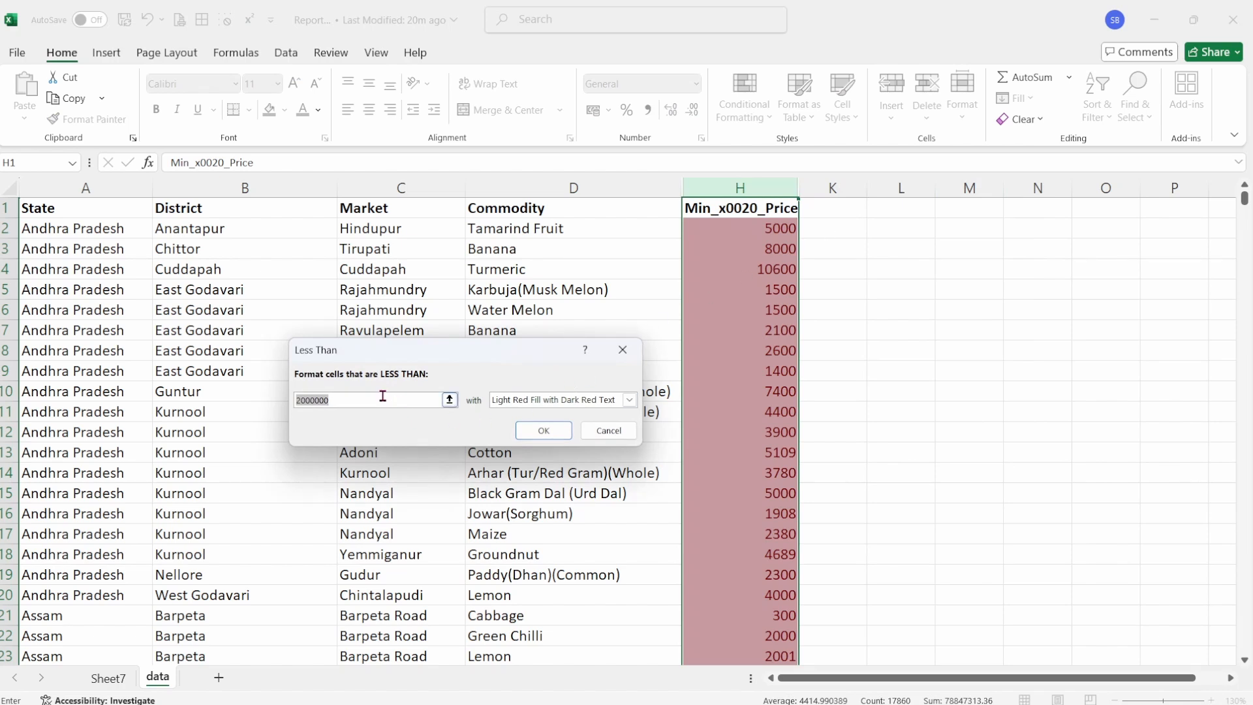
pyautogui.write('2000')
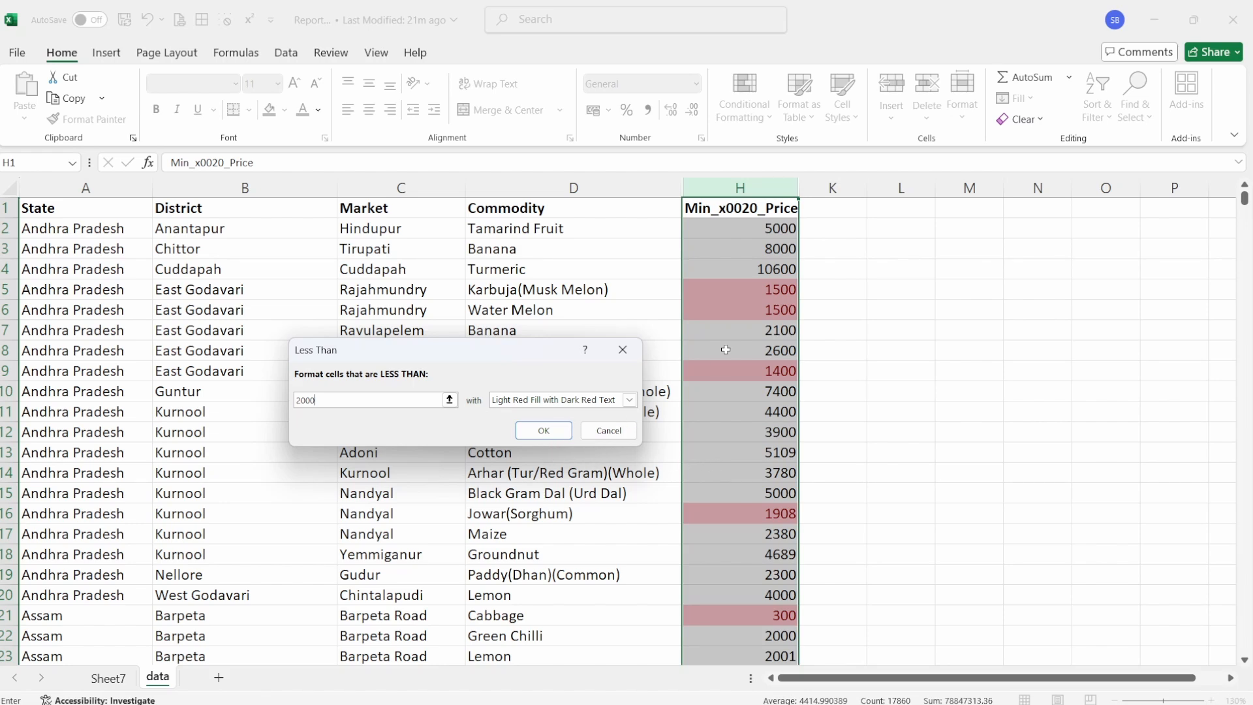
pyautogui.click(544, 430)
pyautogui.click(569, 391)
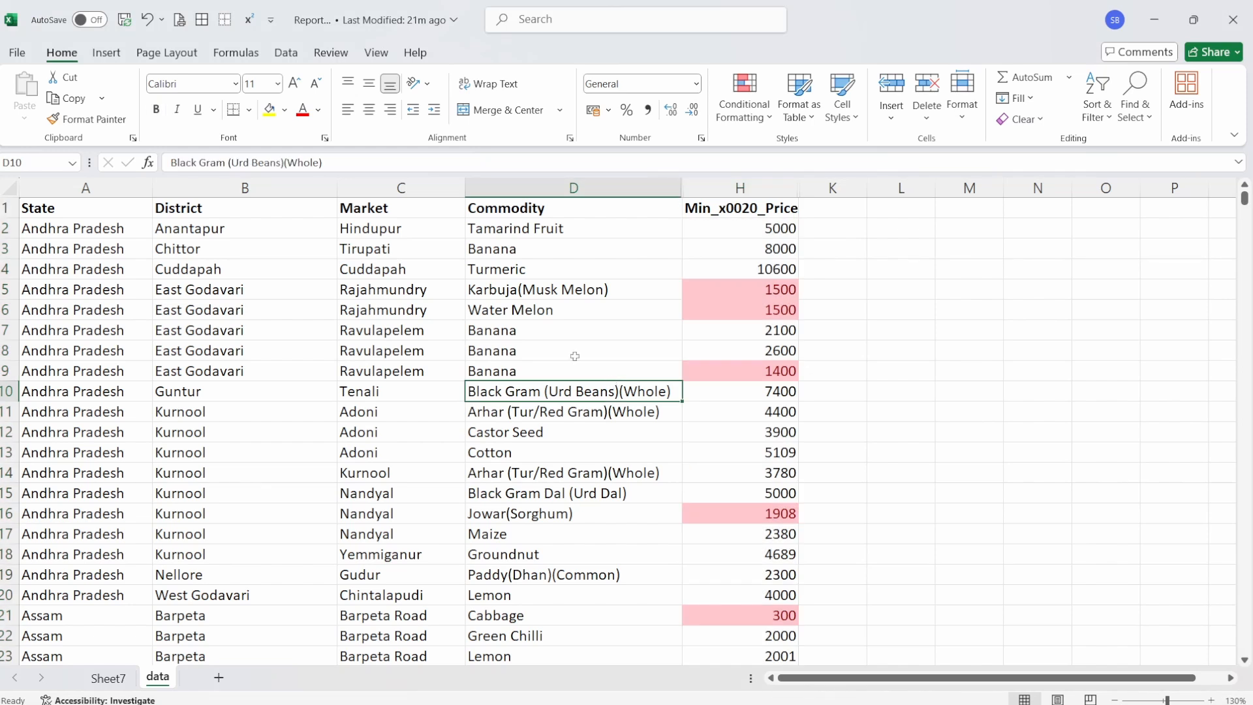
# Add filter controls to the header row of the data.
pyautogui.click(9, 208)
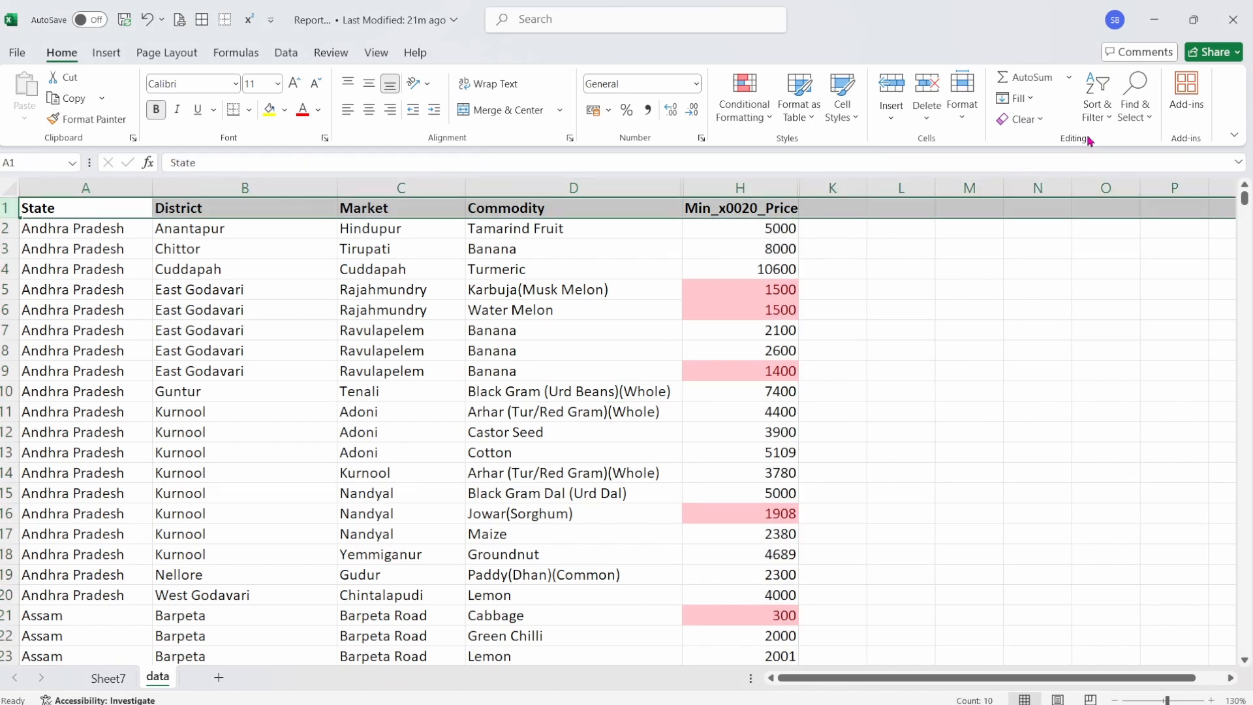
pyautogui.click(1100, 115)
pyautogui.click(1121, 216)
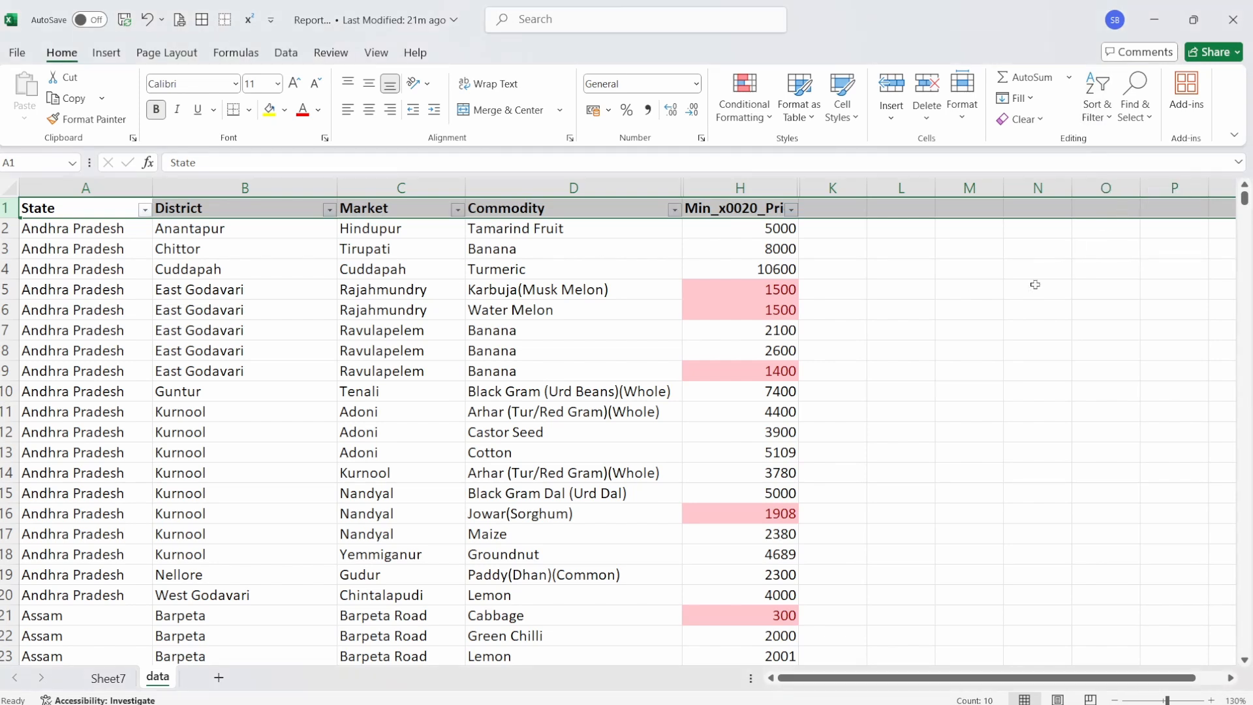
pyautogui.click(995, 309)
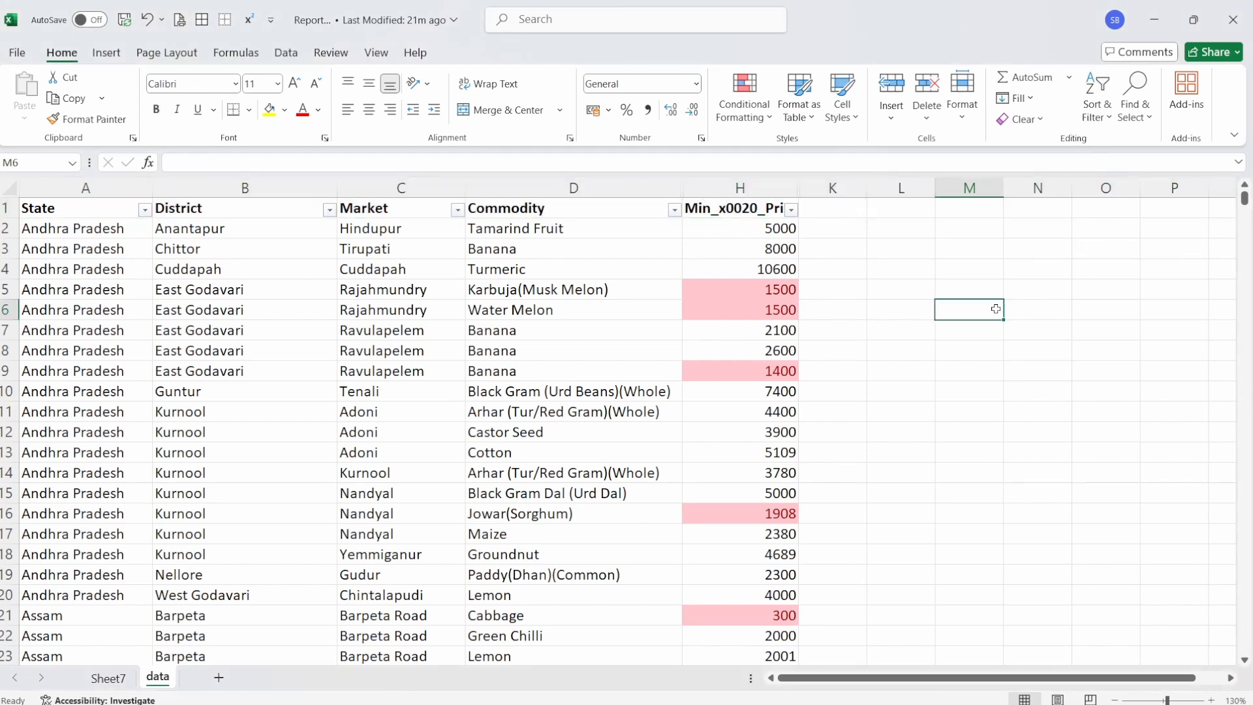
# Sort the data by the light red cell color in the Min_x0020_Price column and review the sorted rows.
pyautogui.click(792, 210)
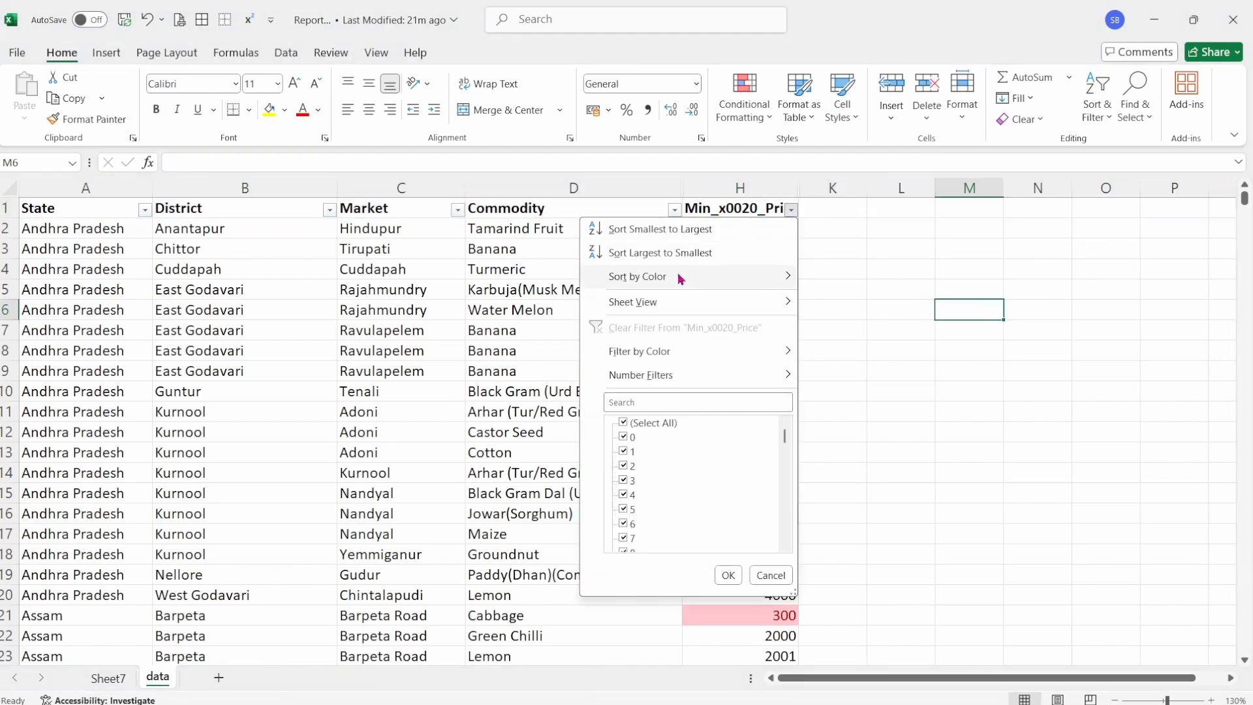
pyautogui.moveTo(673, 280)
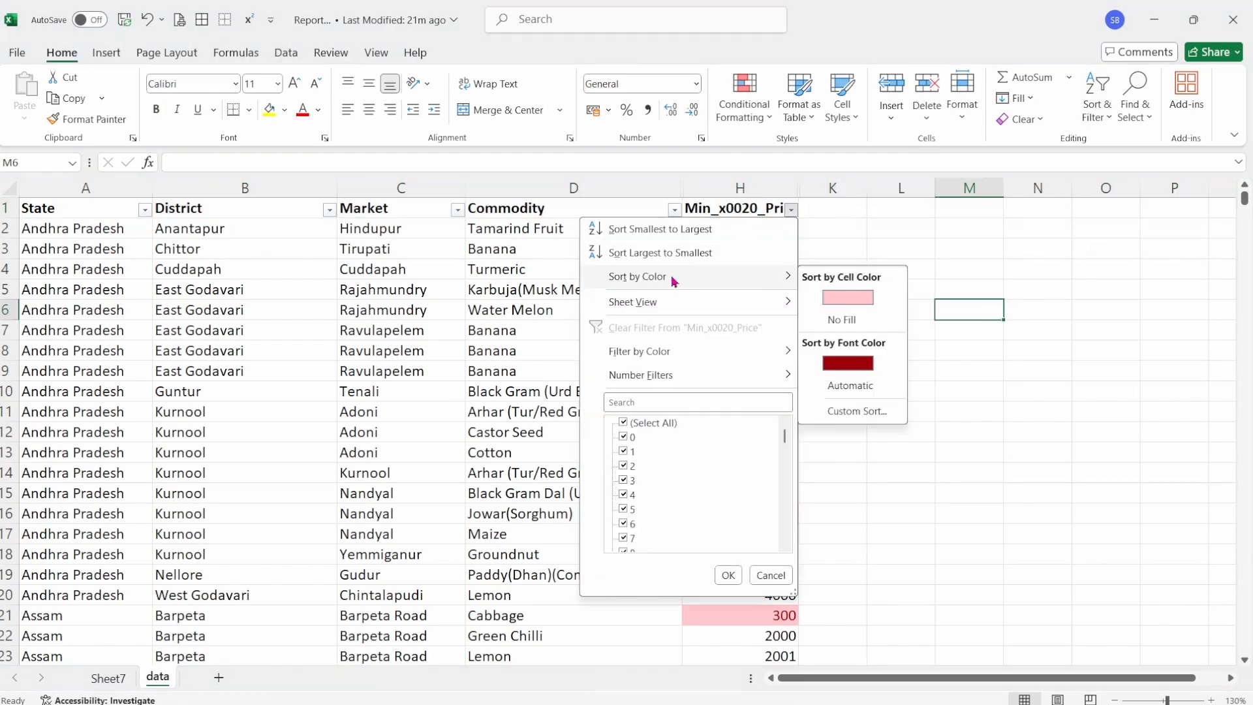
pyautogui.click(857, 306)
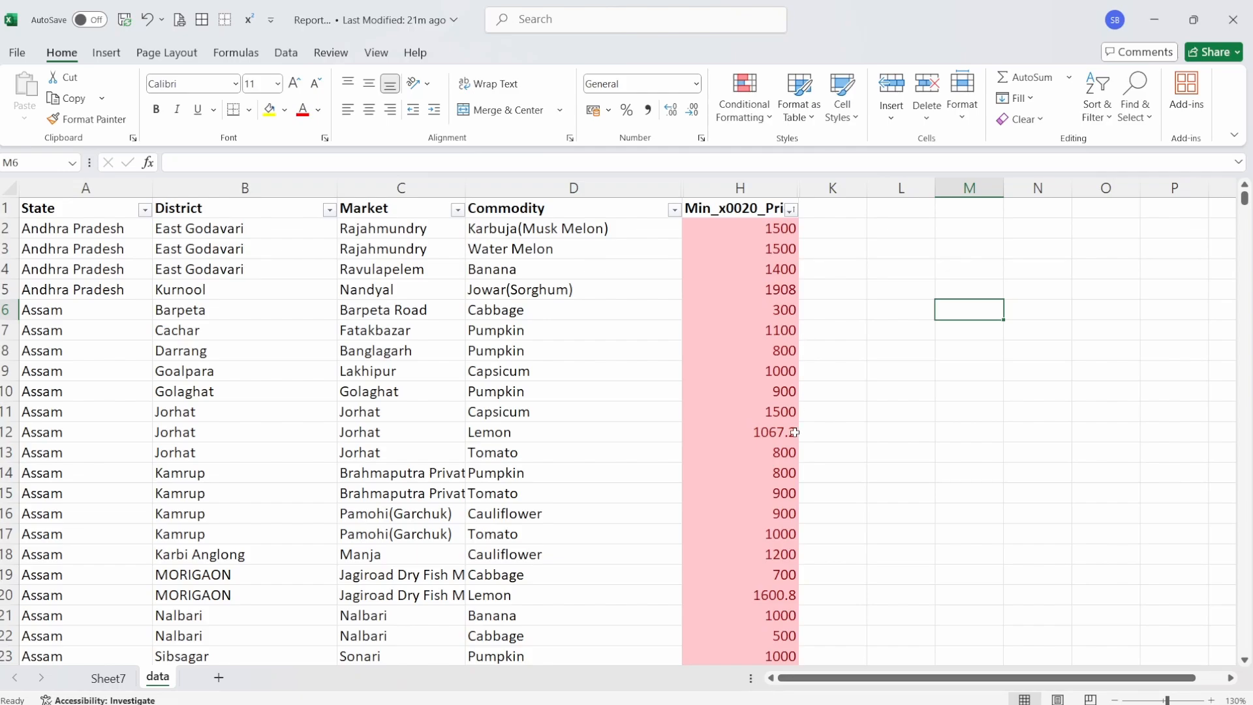
pyautogui.scroll(-18, 794, 432)
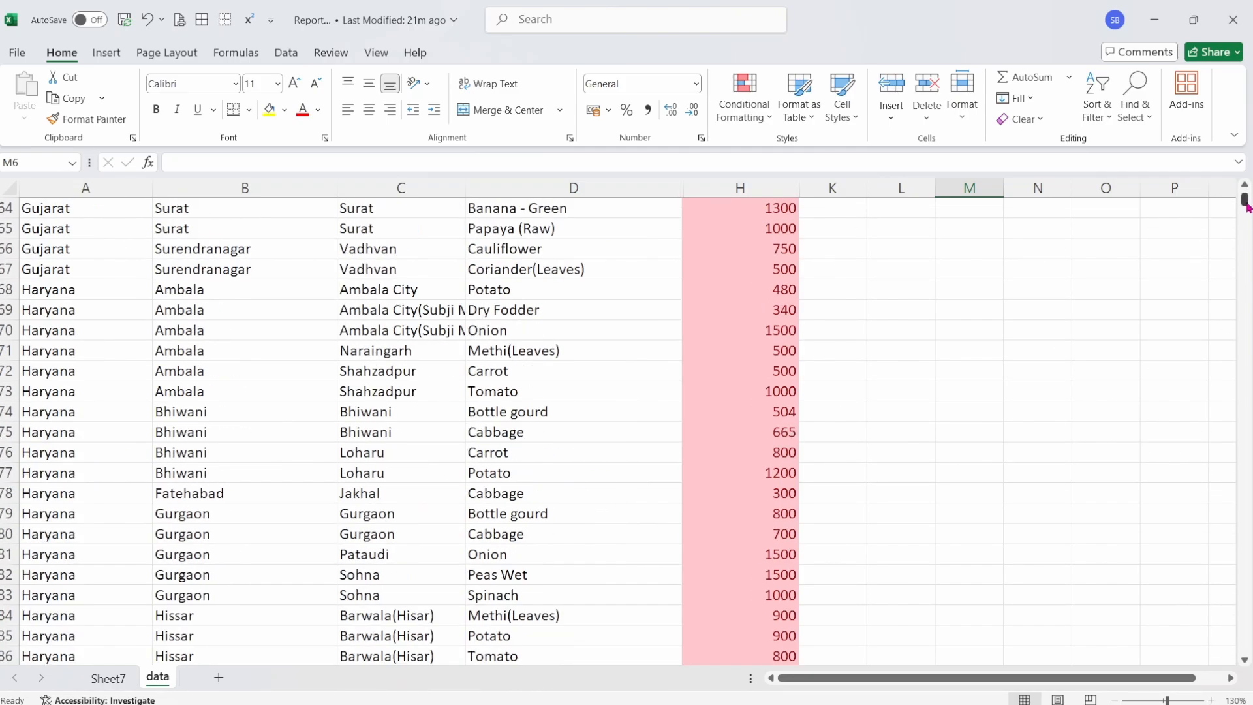
pyautogui.moveTo(1246, 202)
pyautogui.mouseDown()
pyautogui.moveTo(1249, 348)
pyautogui.moveTo(1250, 199)
pyautogui.mouseUp()
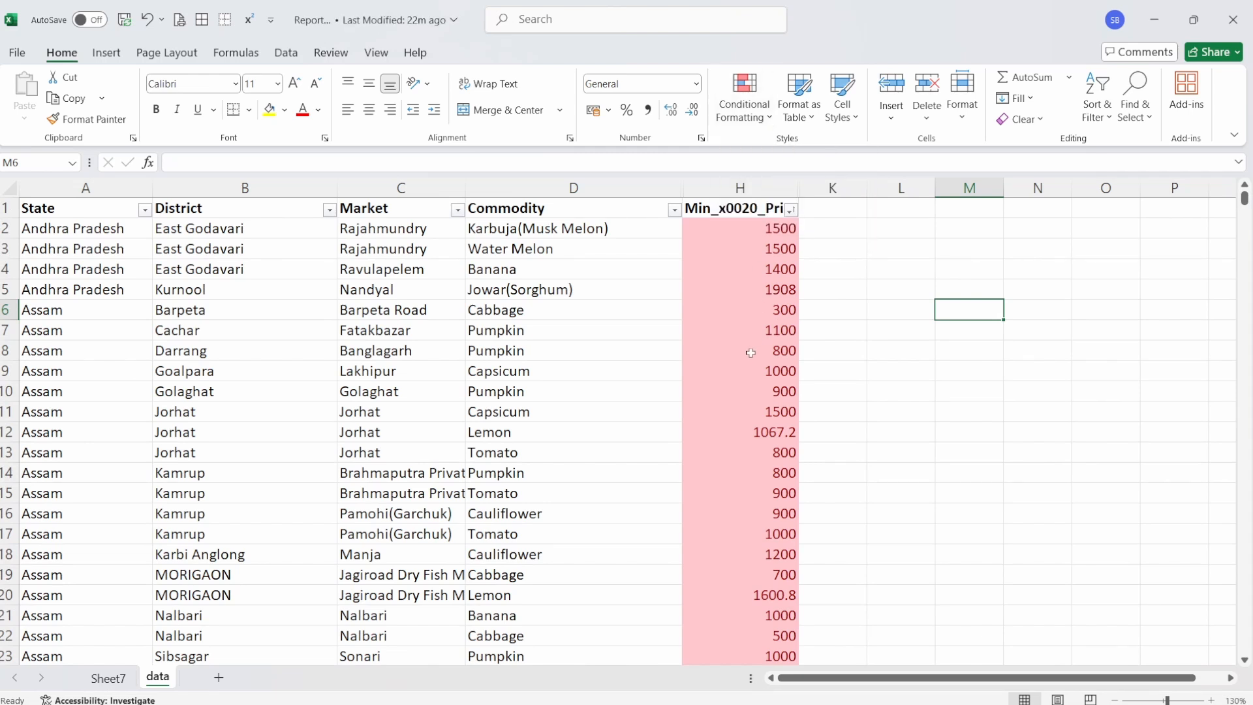
# Undo the color sort, the header filter and the Less Than rule, and deselect the column.
pyautogui.click(145, 21)
pyautogui.click(145, 20)
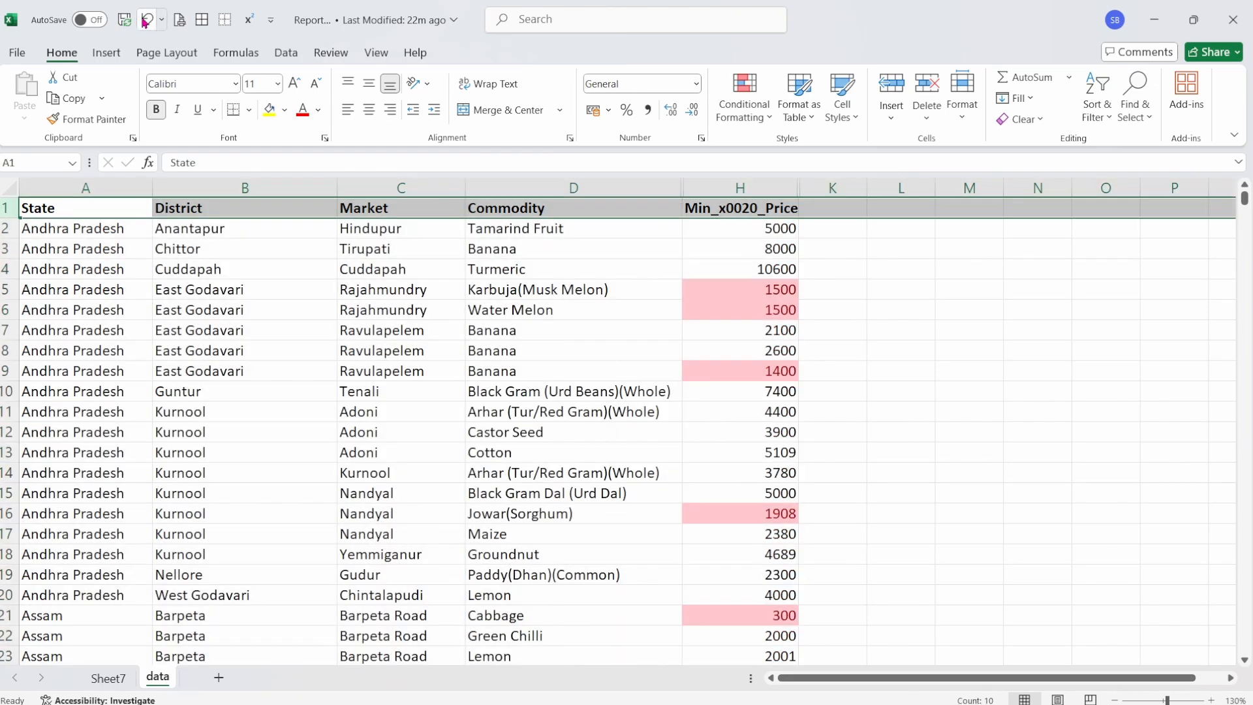
pyautogui.click(145, 20)
pyautogui.click(871, 408)
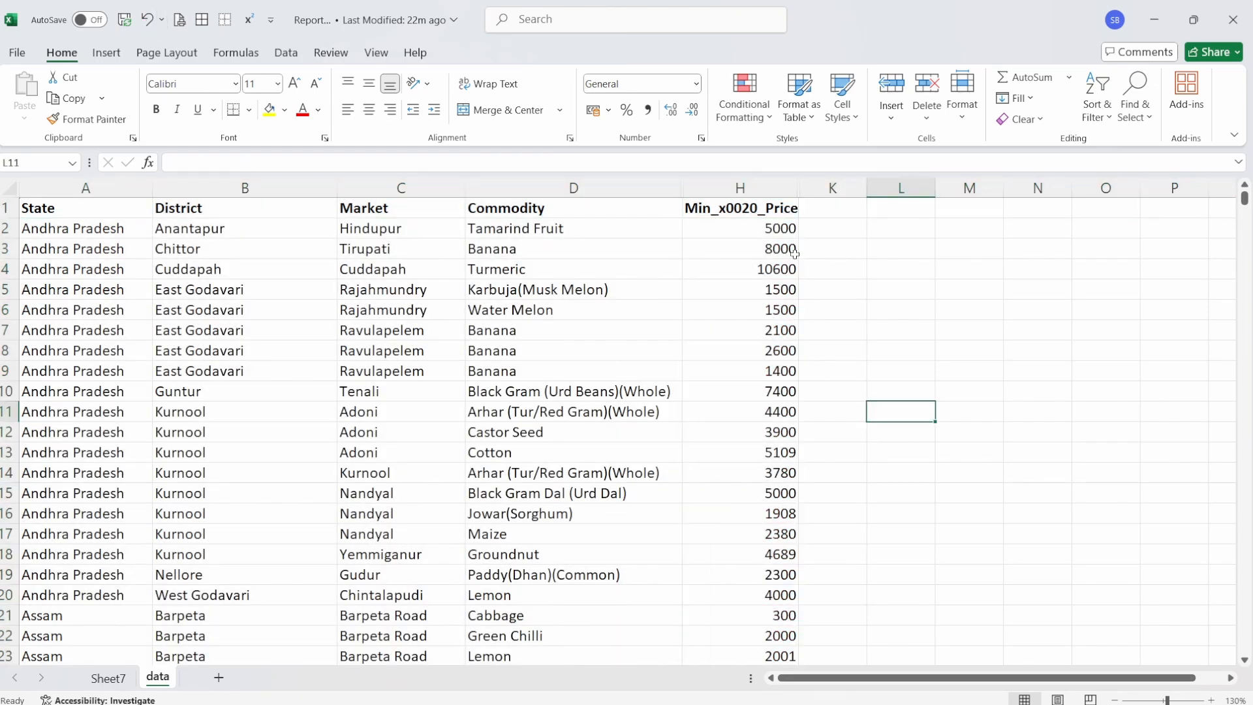
pyautogui.click(770, 121)
pyautogui.moveTo(832, 159)
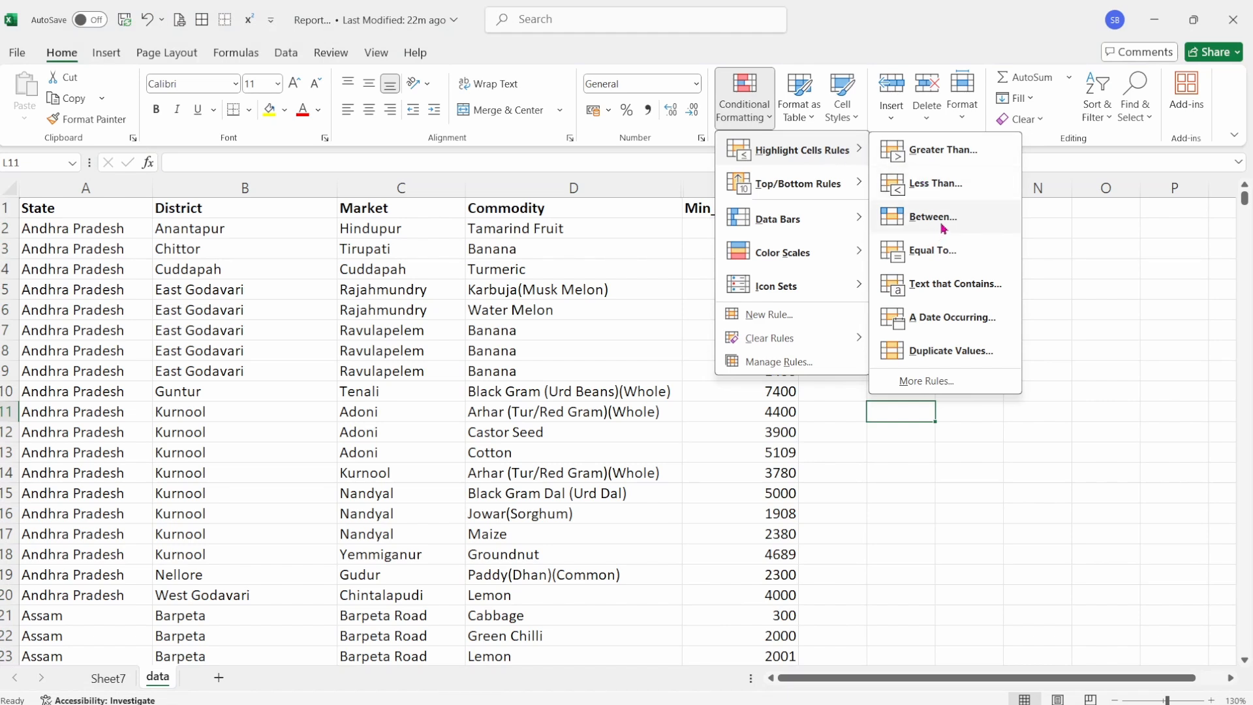
pyautogui.press('Escape')
pyautogui.press('Escape')
# Examine the Between highlight rule's settings for the Min_x0020_Price column and close them without applying the rule.
pyautogui.click(739, 188)
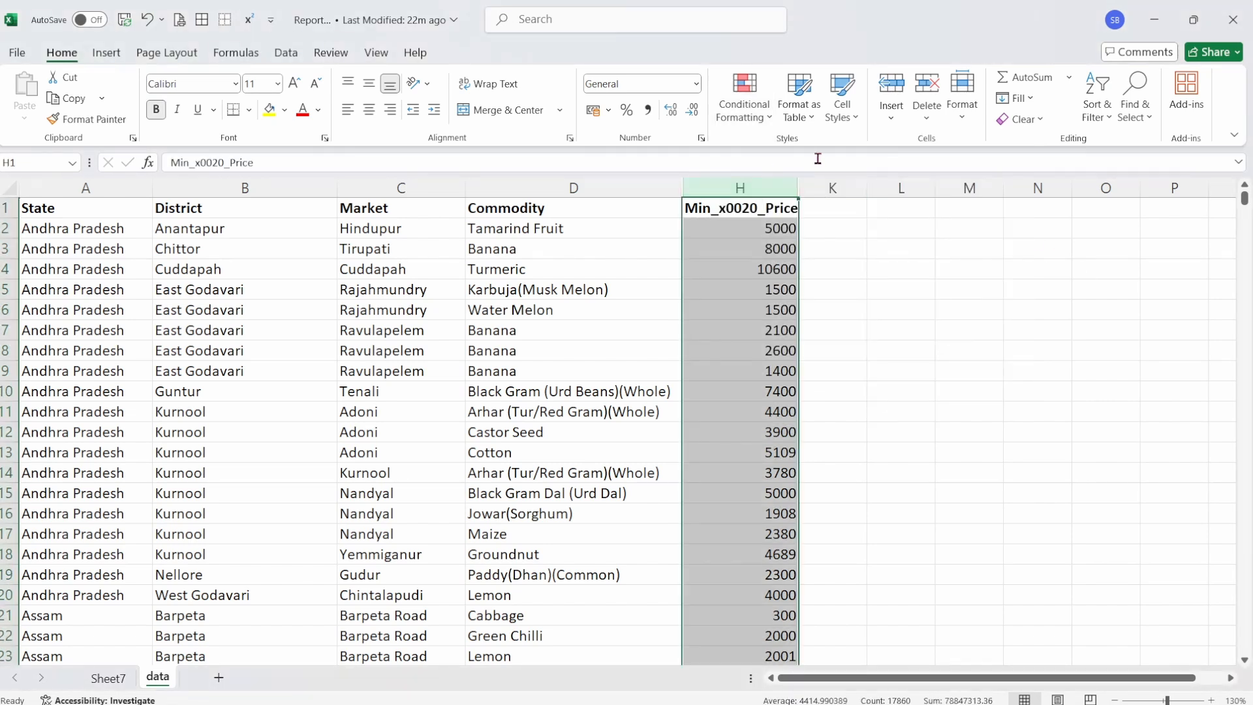
pyautogui.click(771, 120)
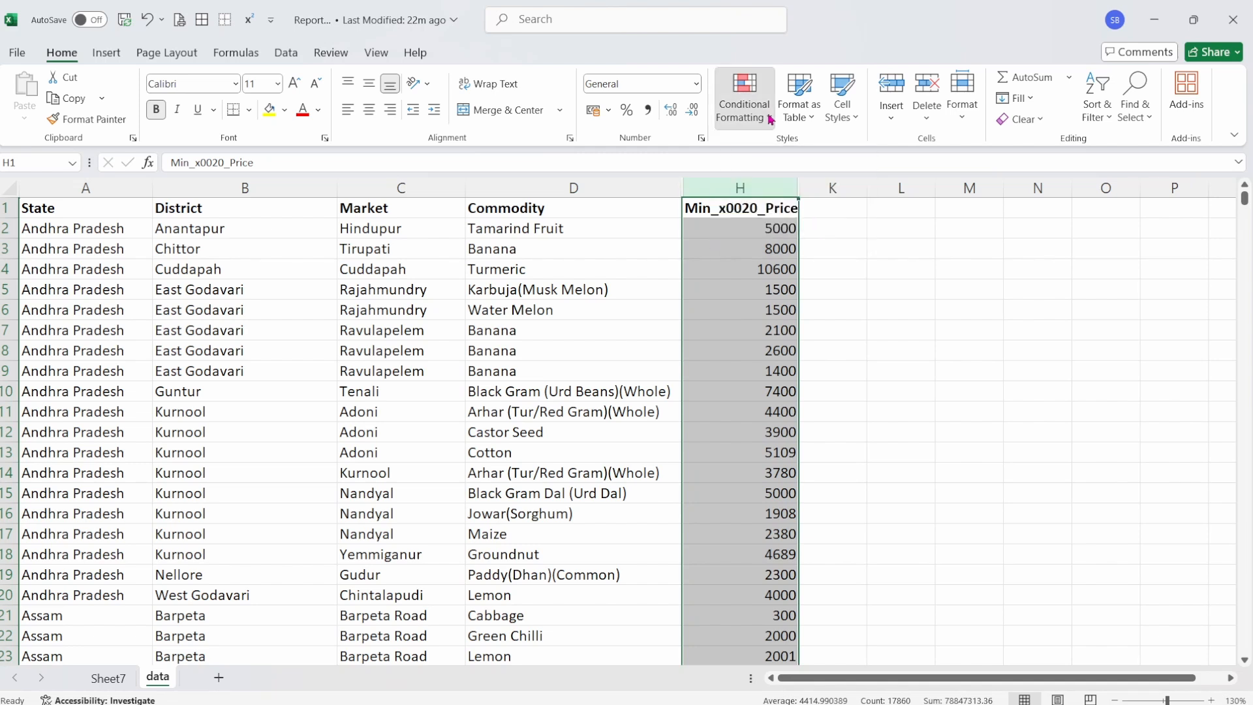
pyautogui.moveTo(842, 151)
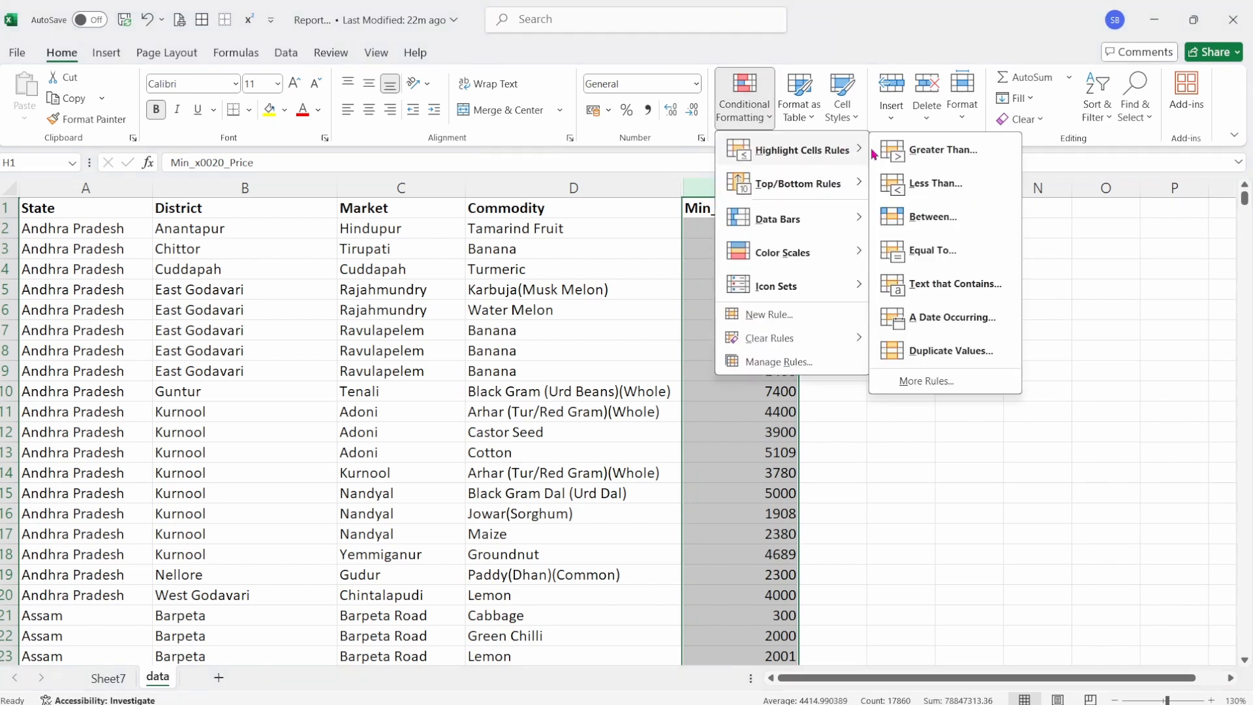
pyautogui.click(950, 221)
pyautogui.click(429, 401)
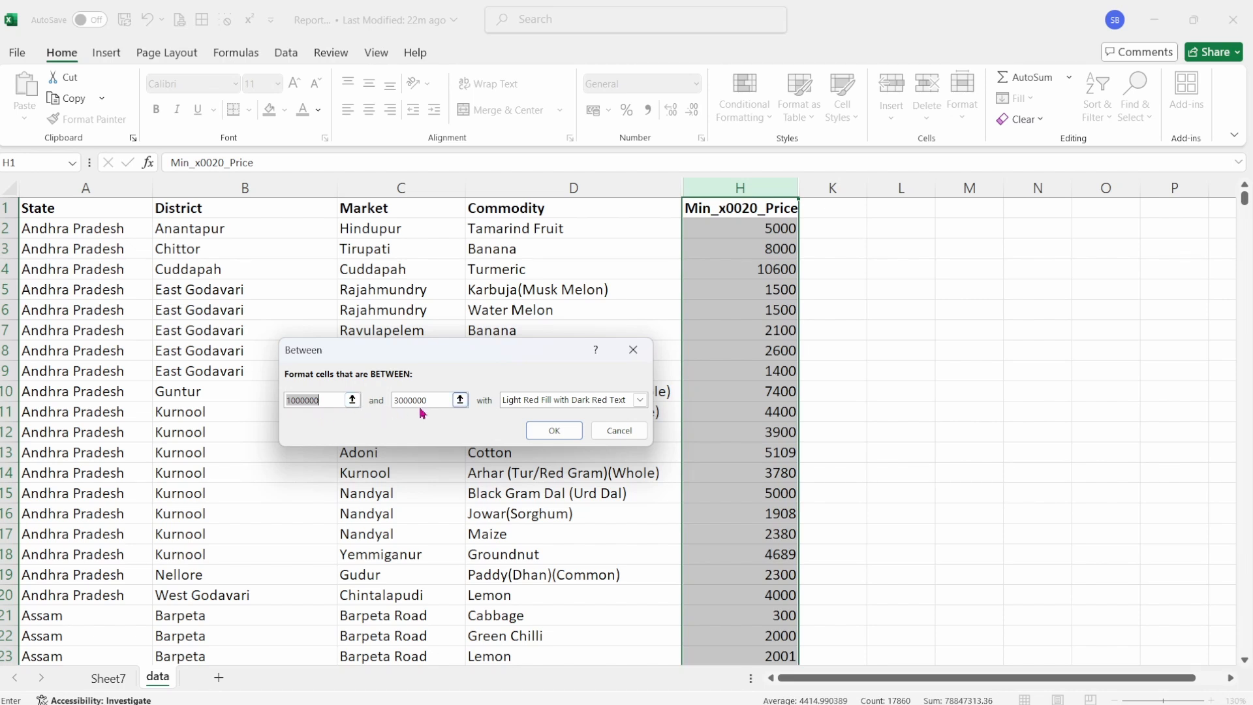
pyautogui.click(607, 431)
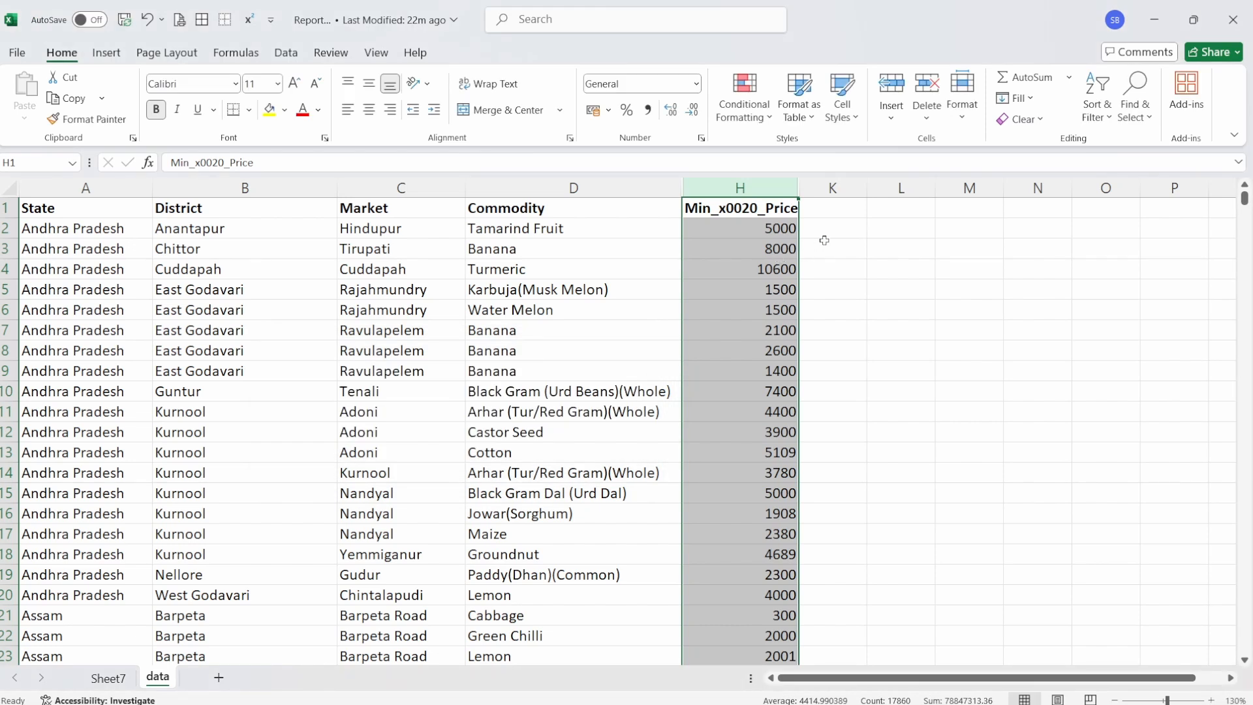
# Try an Equal To rule for 5000 with Light Red Fill with Dark Red Text on the Min_x0020_Price column, and cancel it.
pyautogui.click(767, 116)
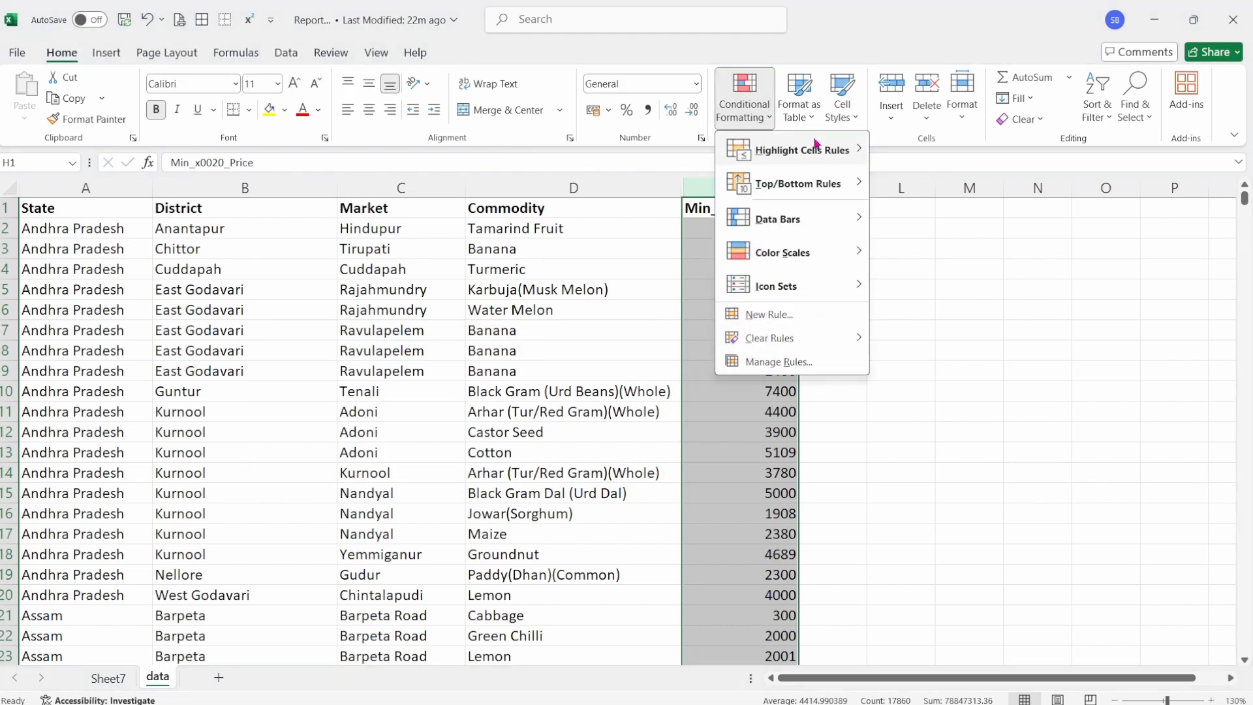
pyautogui.moveTo(817, 144)
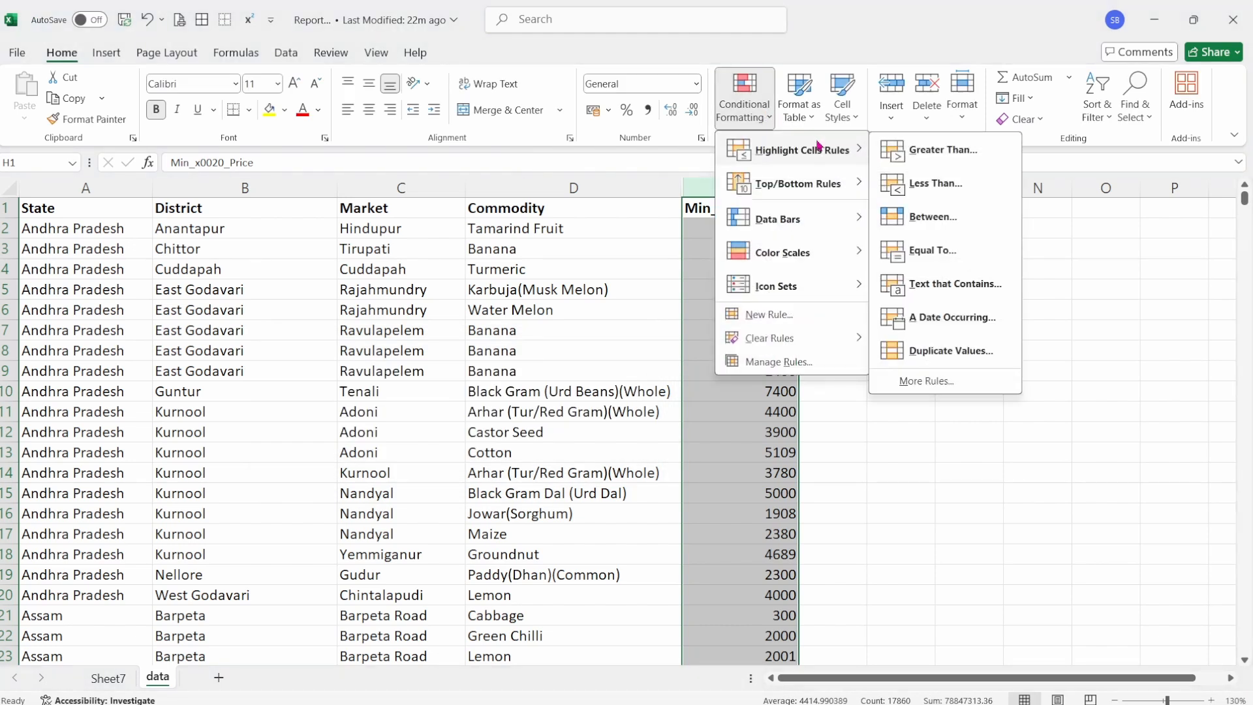
pyautogui.click(955, 259)
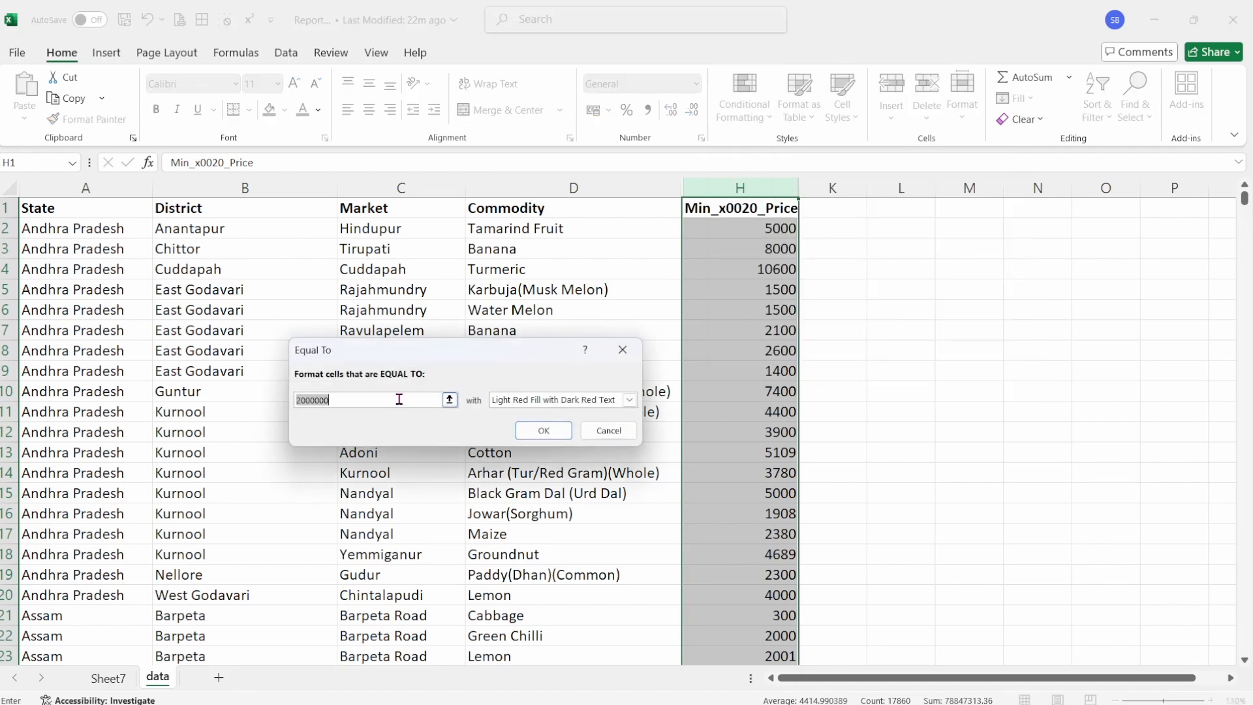
pyautogui.write('5000')
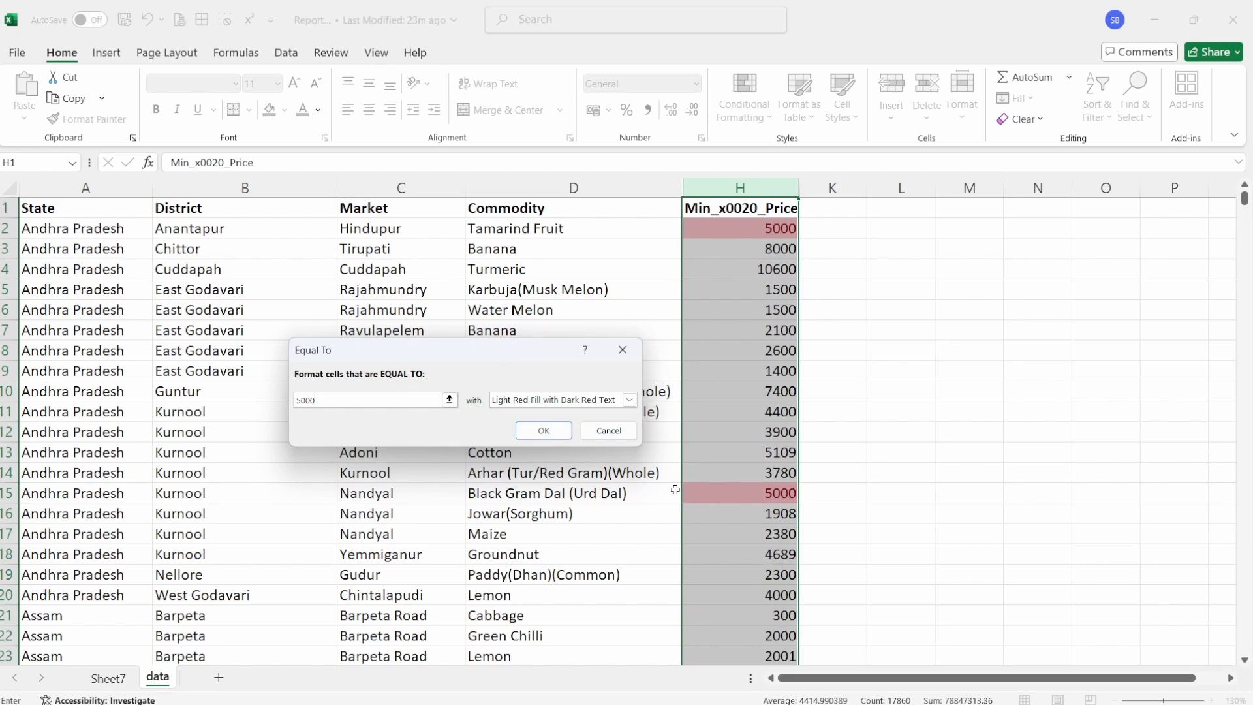
pyautogui.click(609, 430)
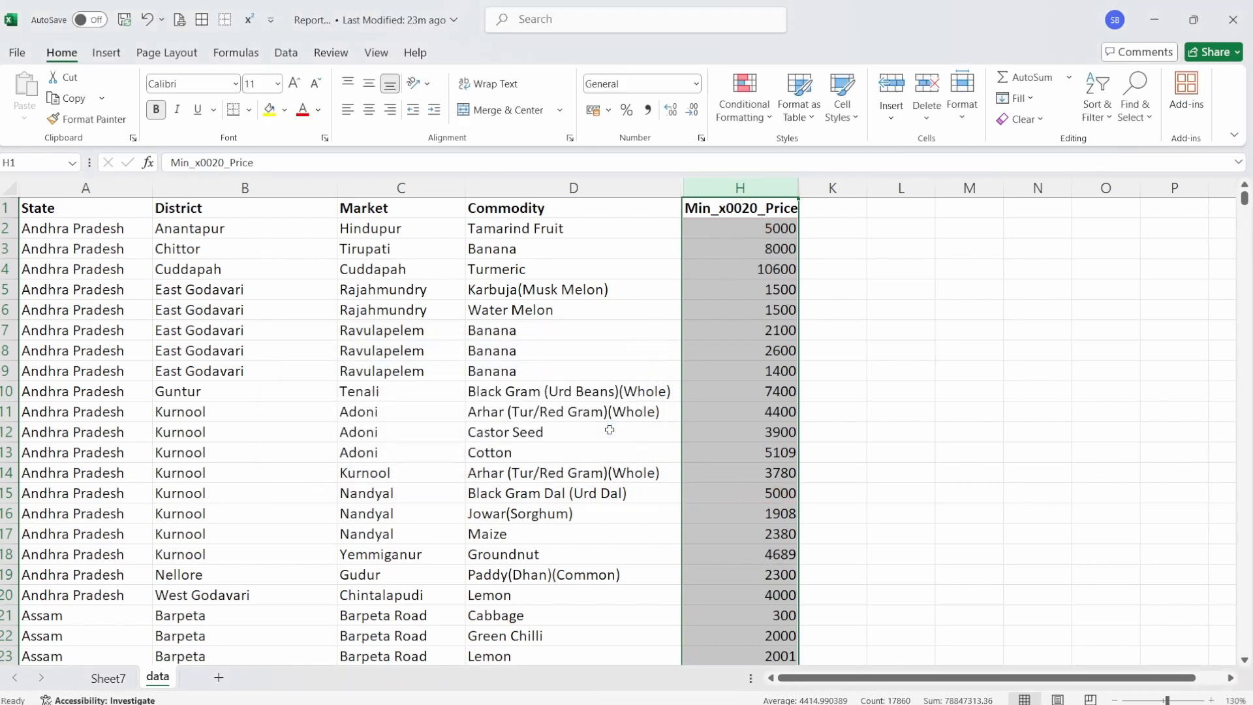
# Try a Text That Contains rule for "tirupati" with Light Red Fill with Dark Red Text on the Market column.
pyautogui.click(770, 118)
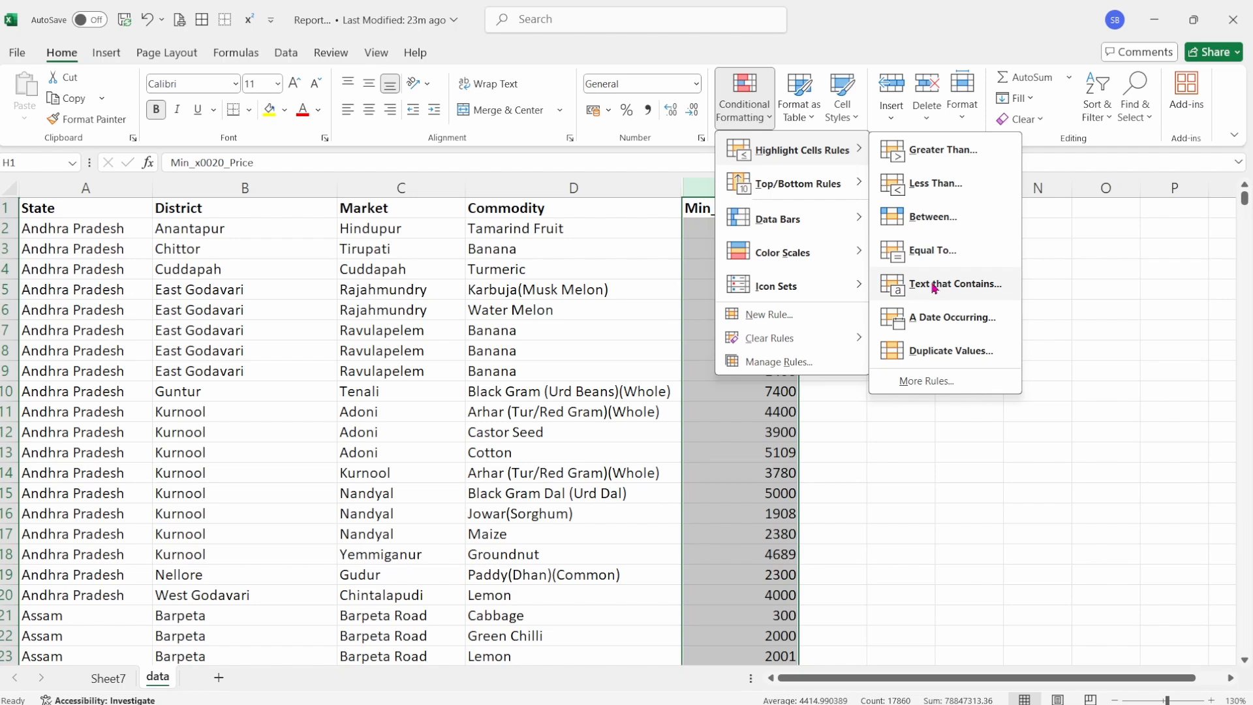
pyautogui.click(588, 330)
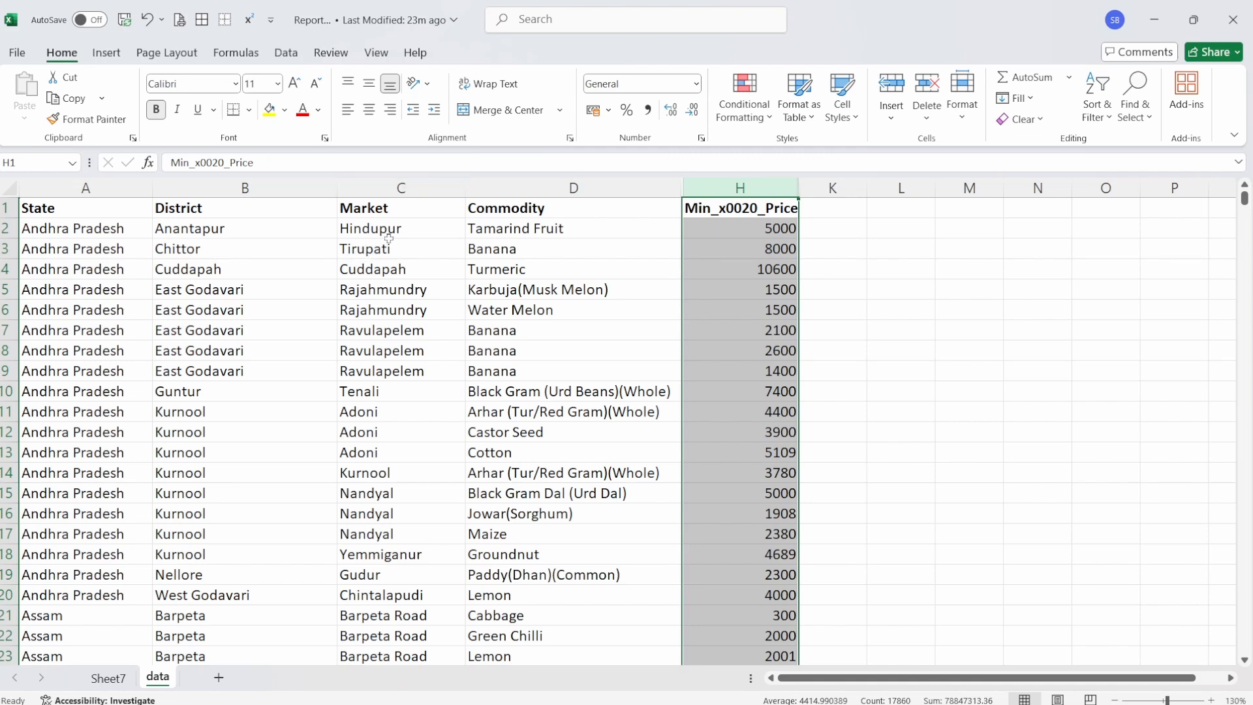
pyautogui.click(399, 188)
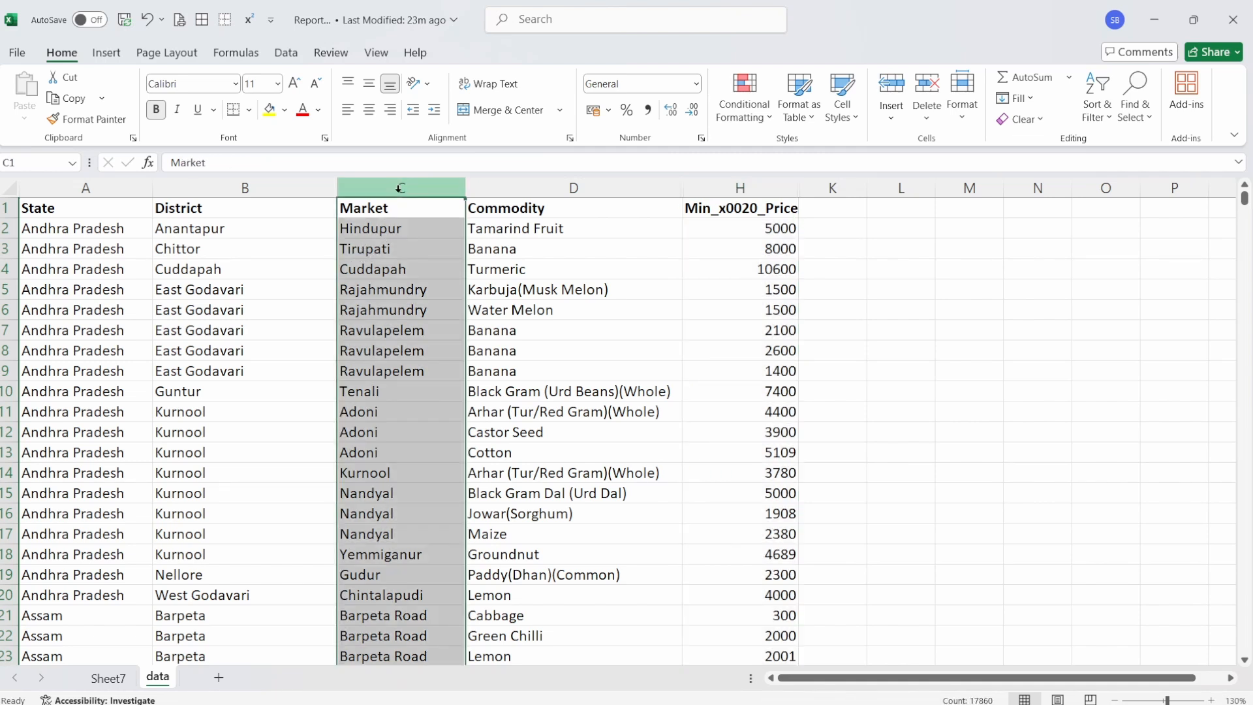
pyautogui.click(767, 119)
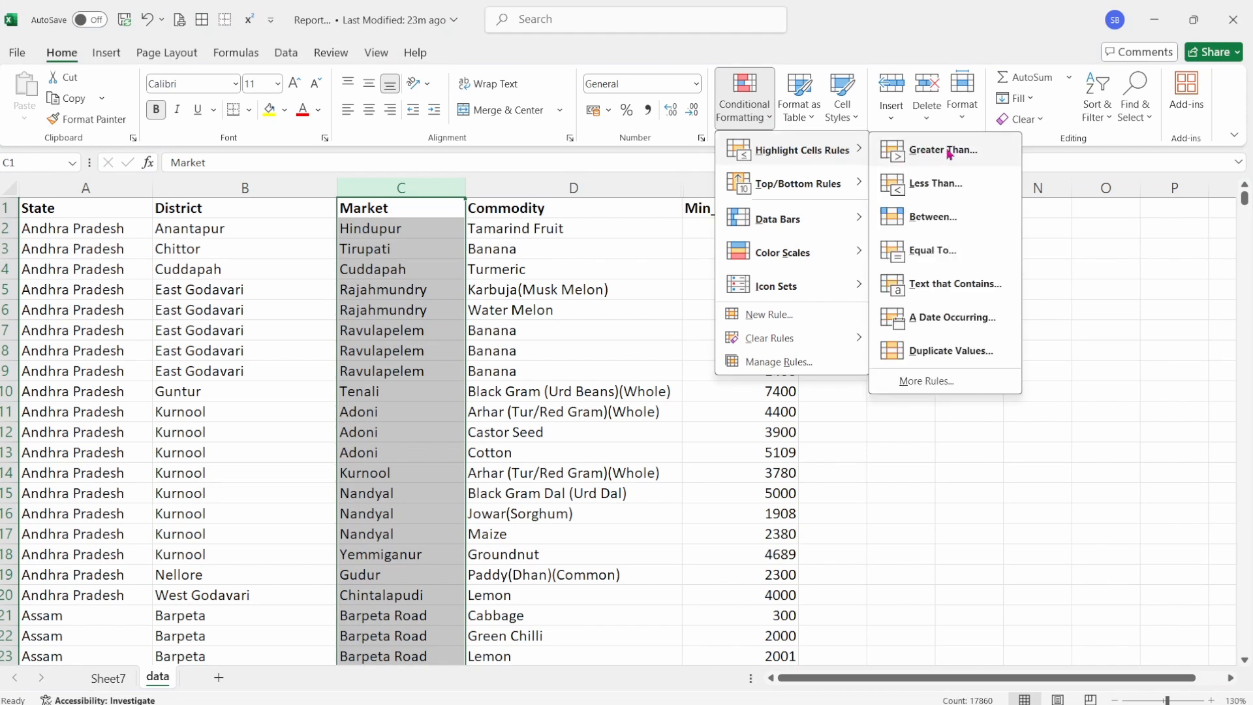
pyautogui.click(951, 284)
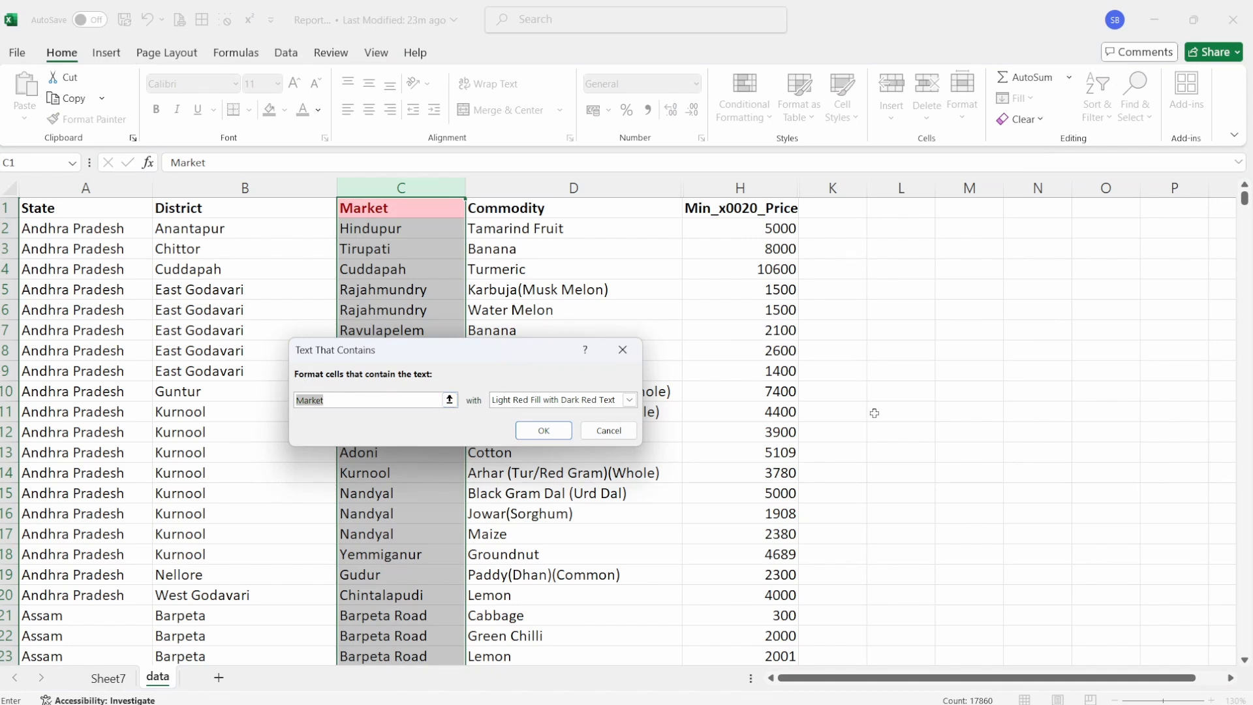
pyautogui.write('tiru')
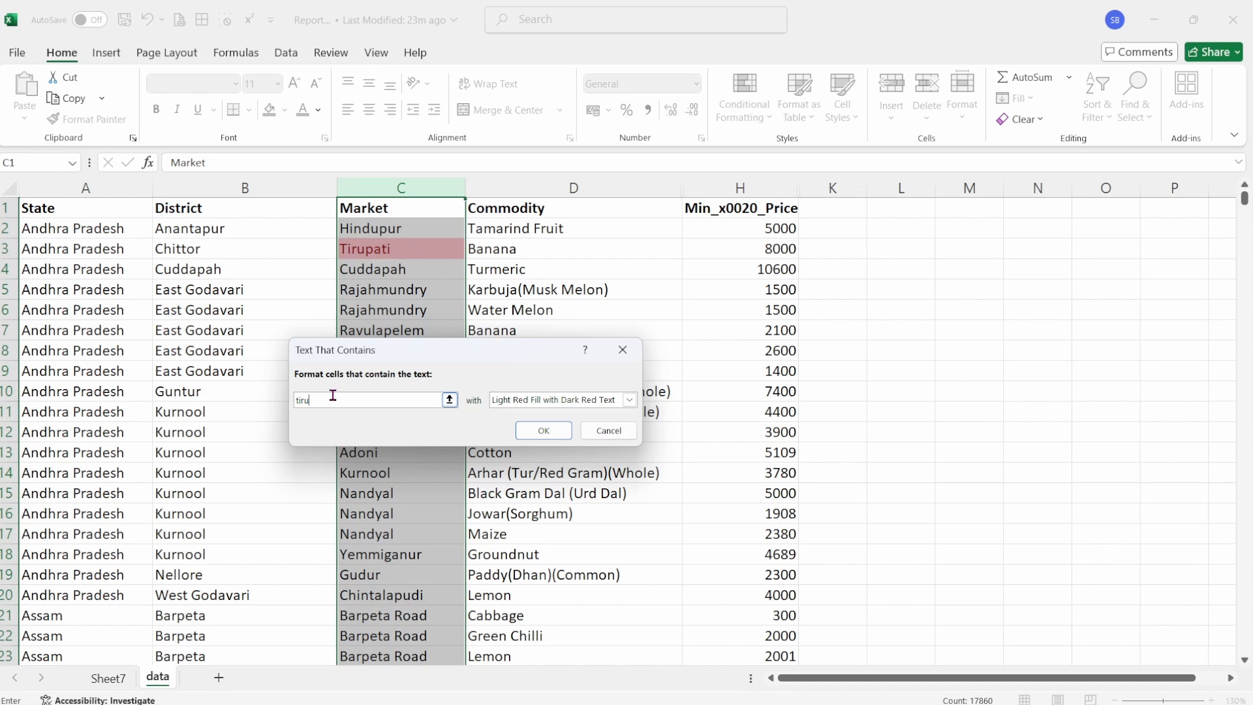
pyautogui.write('pati')
pyautogui.scroll(-7, 432, 525)
pyautogui.scroll(7, 432, 526)
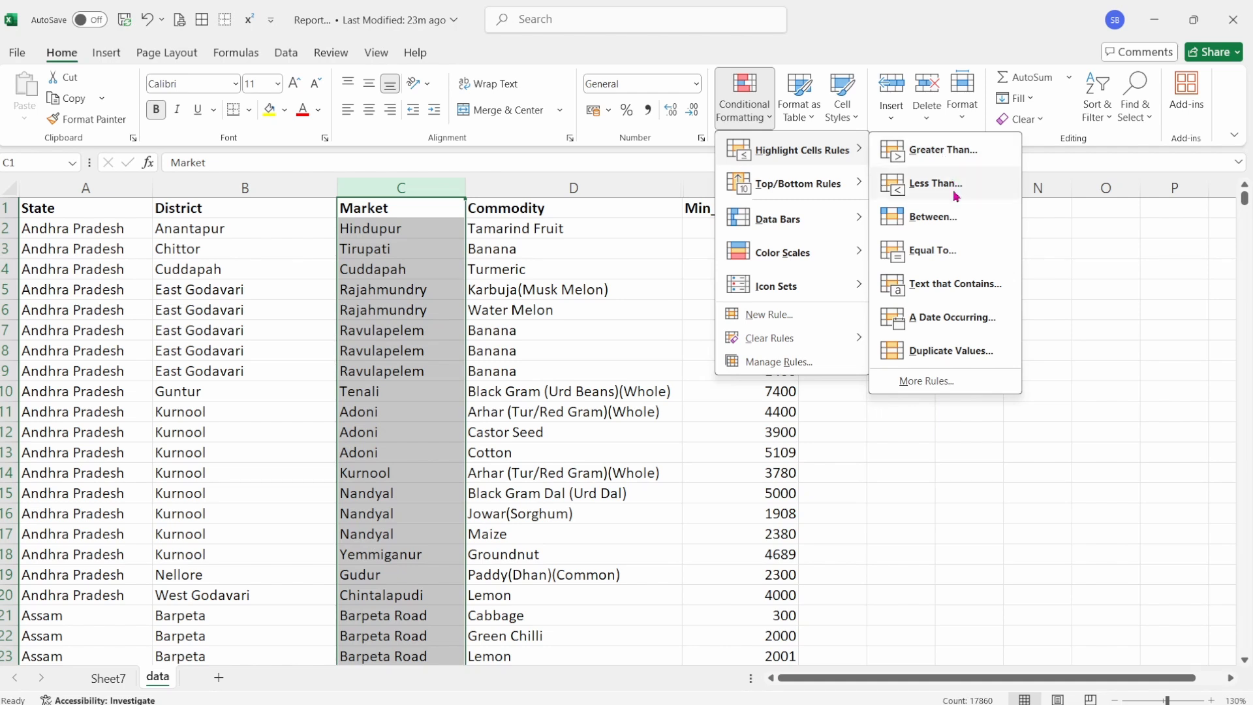
# Examine the date periods offered by the A Date Occurring rule for the Market column and cancel without applying it.
pyautogui.click(939, 323)
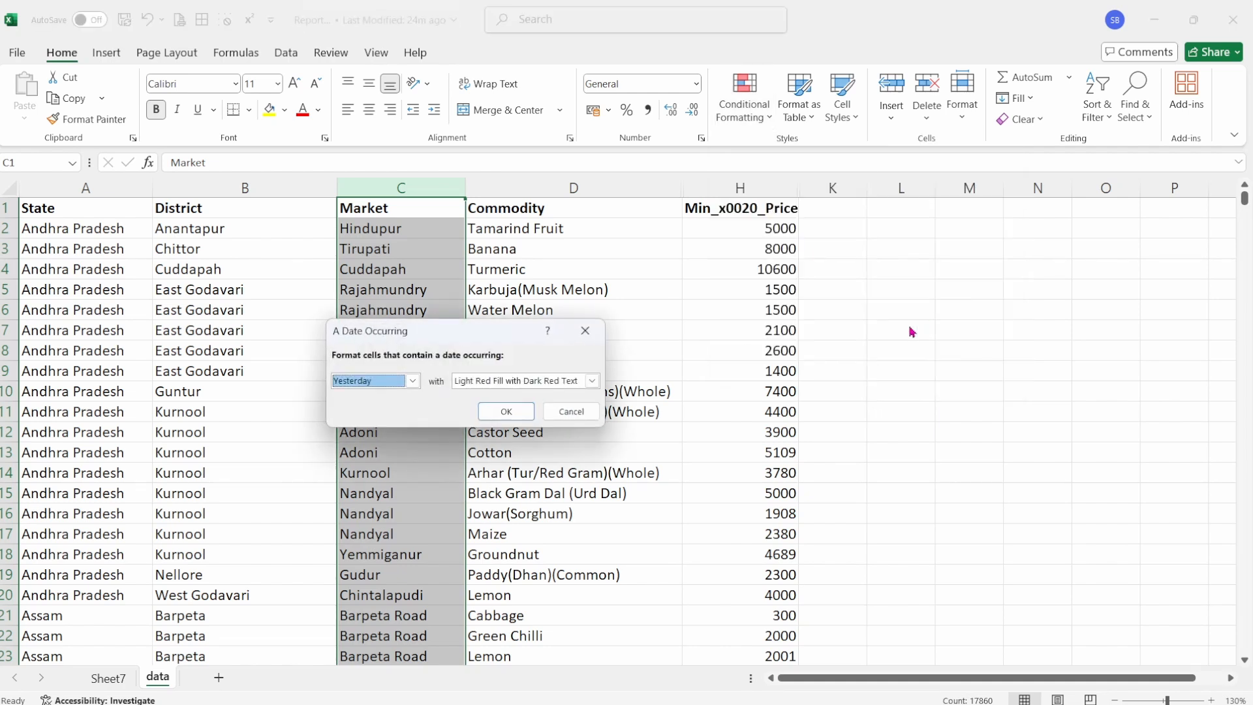
pyautogui.click(413, 381)
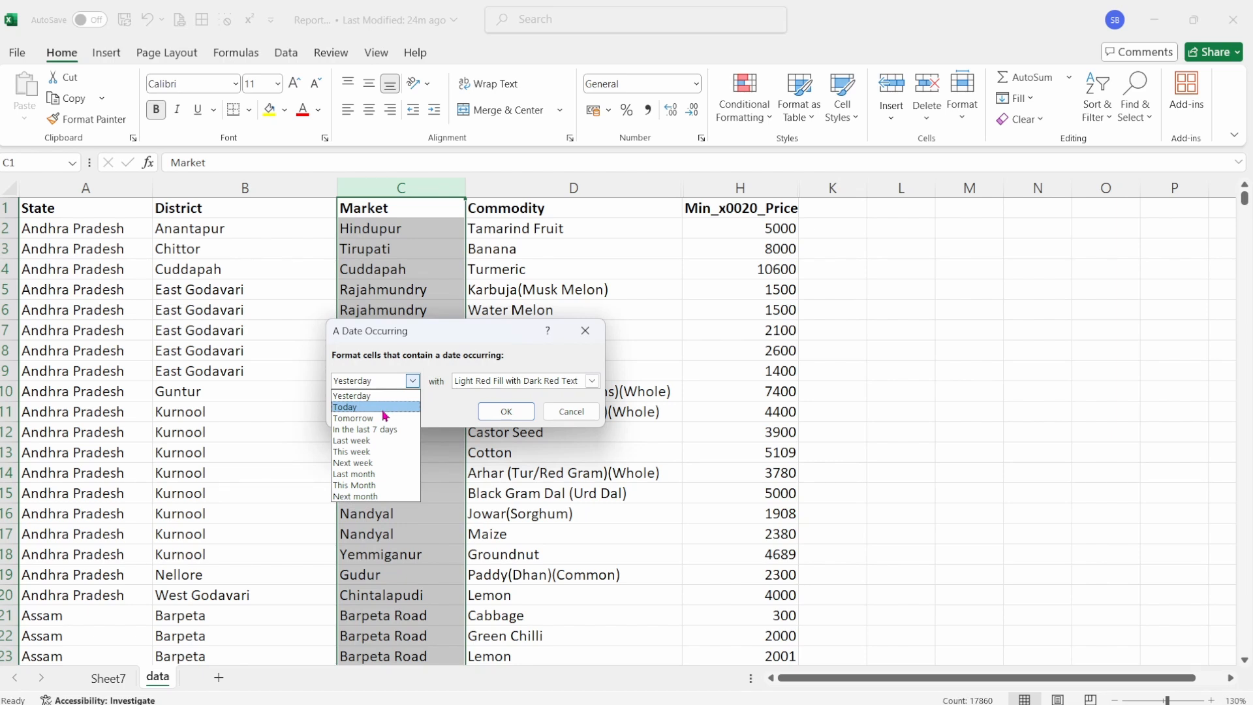
pyautogui.click(571, 414)
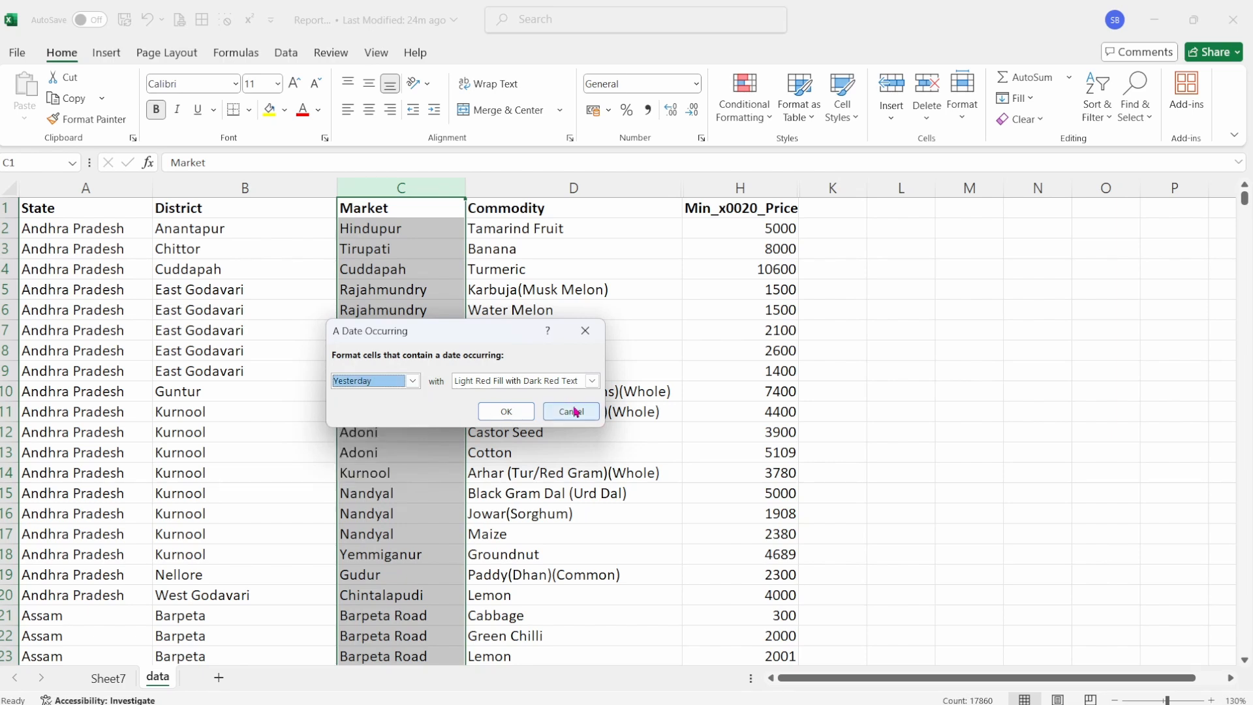
pyautogui.click(571, 412)
pyautogui.click(757, 116)
pyautogui.moveTo(799, 155)
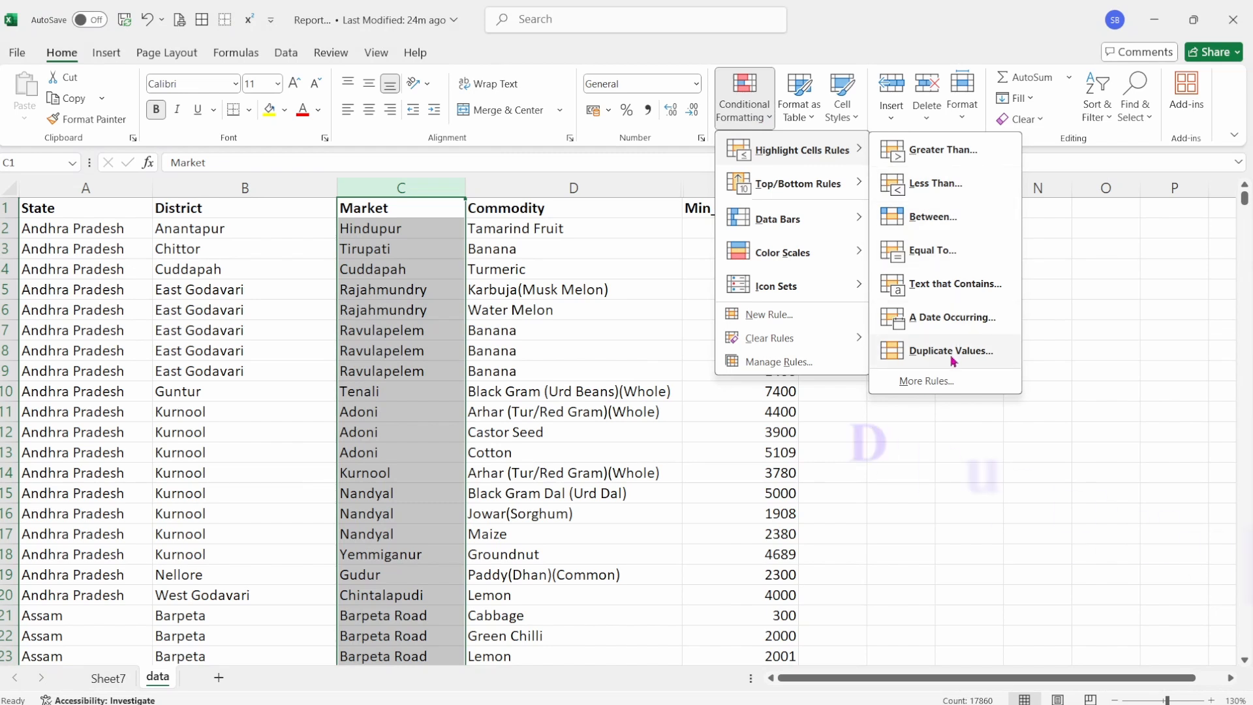
pyautogui.click(881, 467)
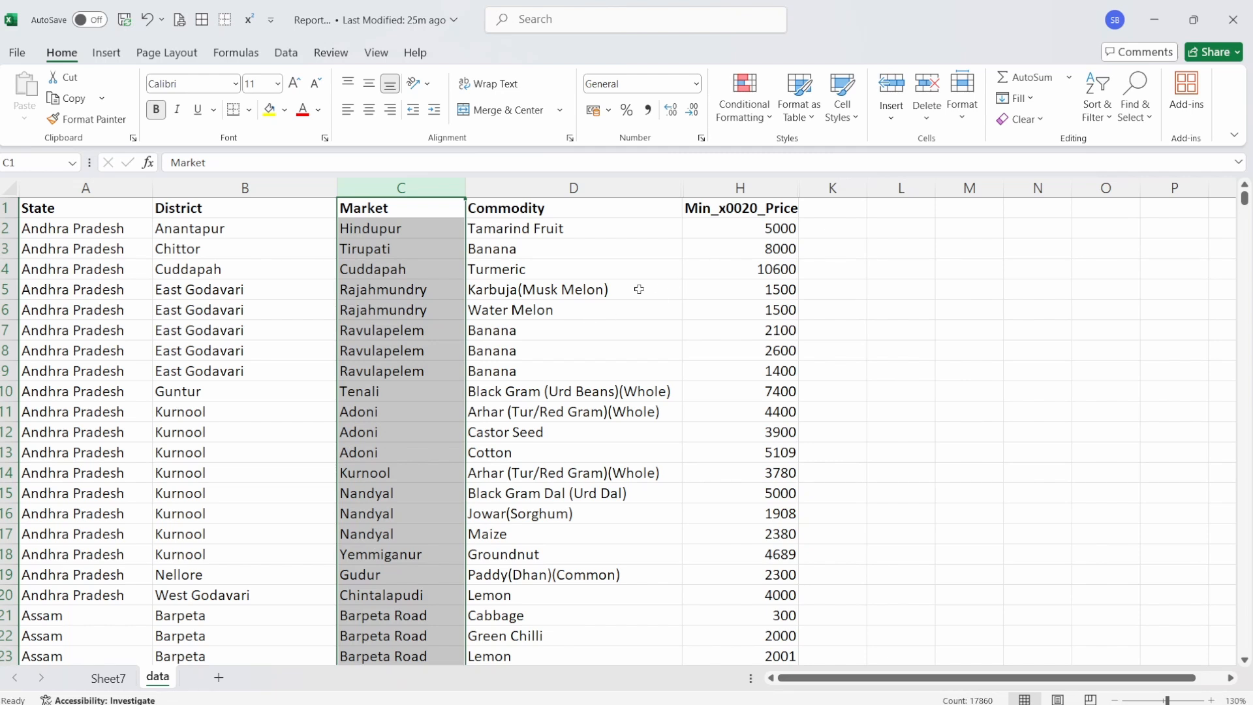
# Try a Duplicate Values rule with Light Red Fill with Dark Red Text on the Commodity column.
pyautogui.click(659, 287)
pyautogui.click(594, 187)
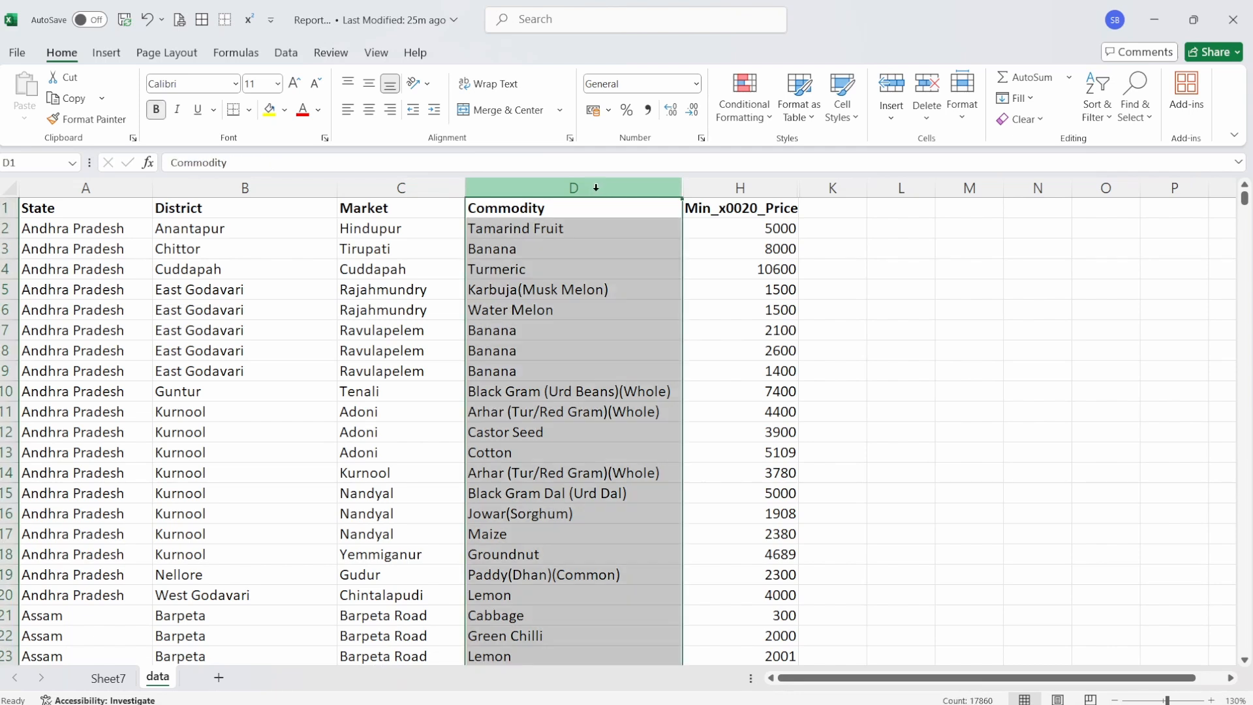
pyautogui.click(765, 122)
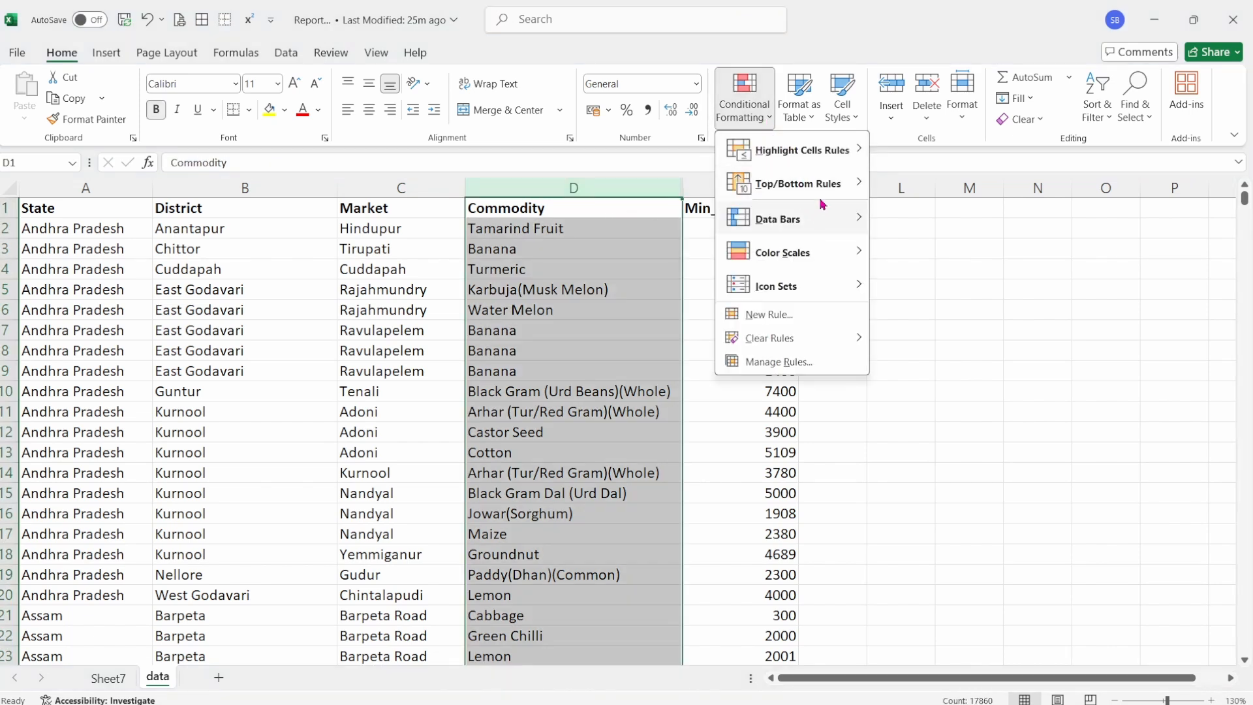
pyautogui.moveTo(836, 161)
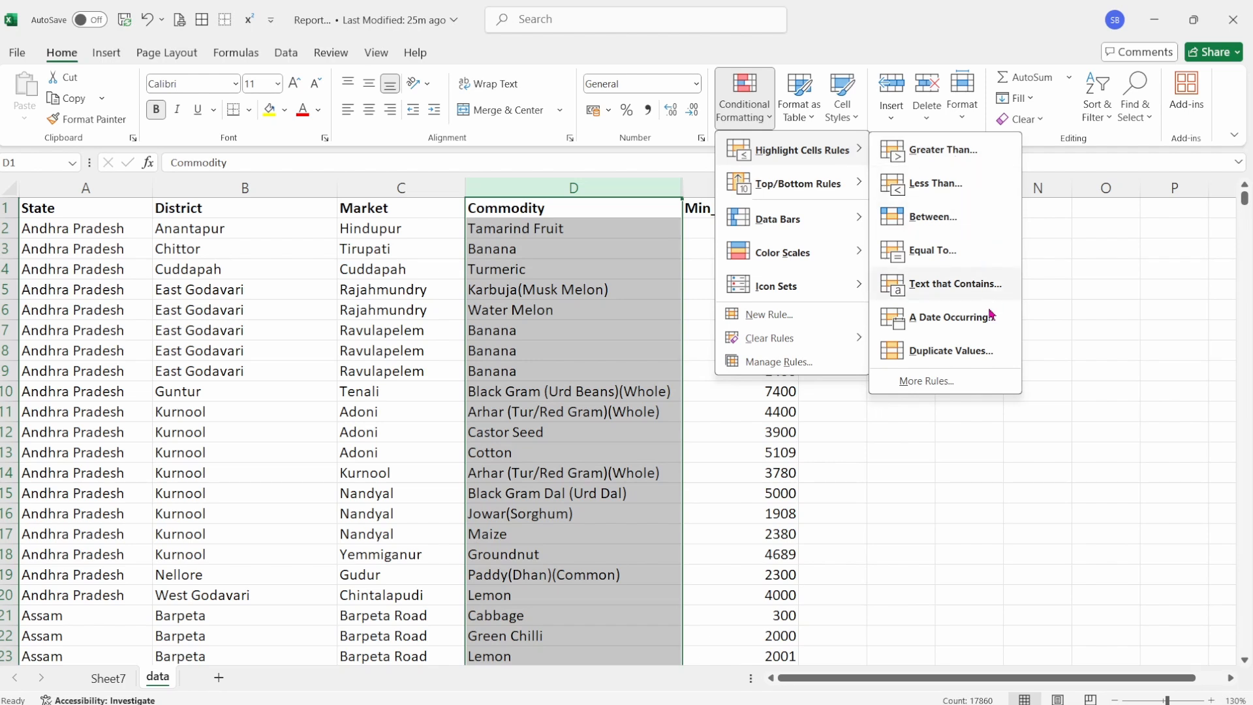
pyautogui.click(982, 360)
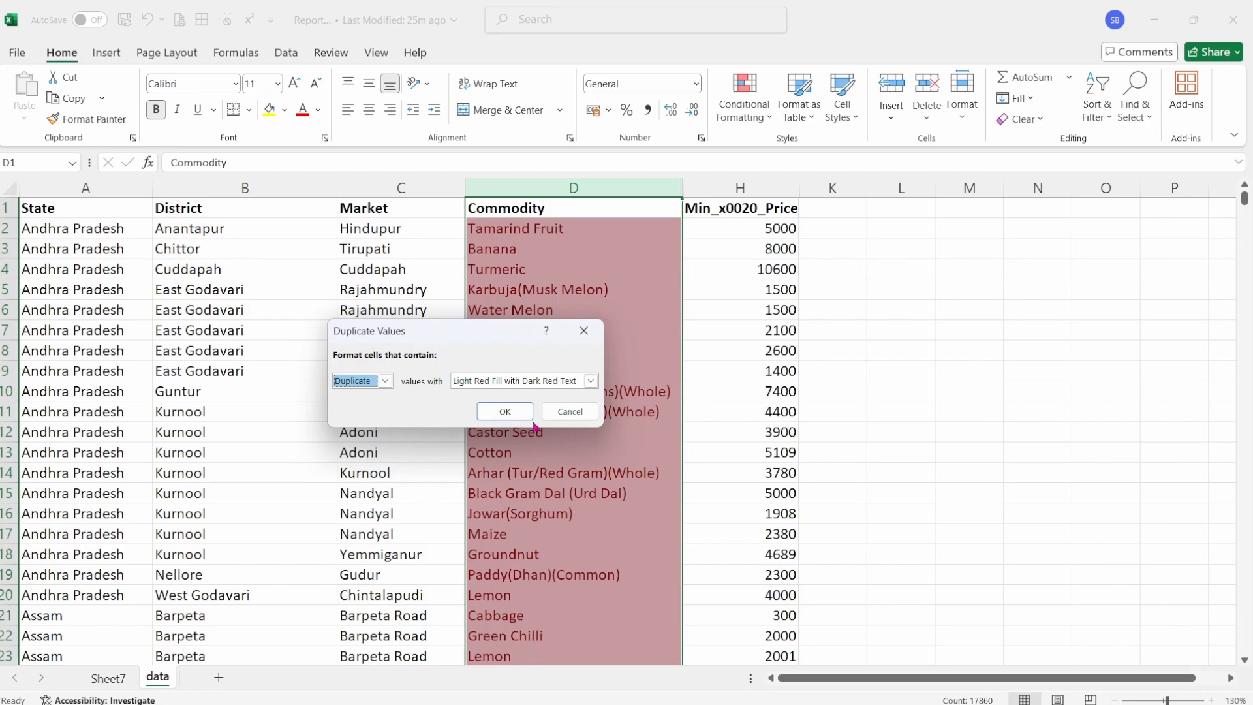
pyautogui.click(569, 413)
# Review the highlighted Commodity entries and undo the Duplicate Values rule on that column.
pyautogui.scroll(-13, 571, 436)
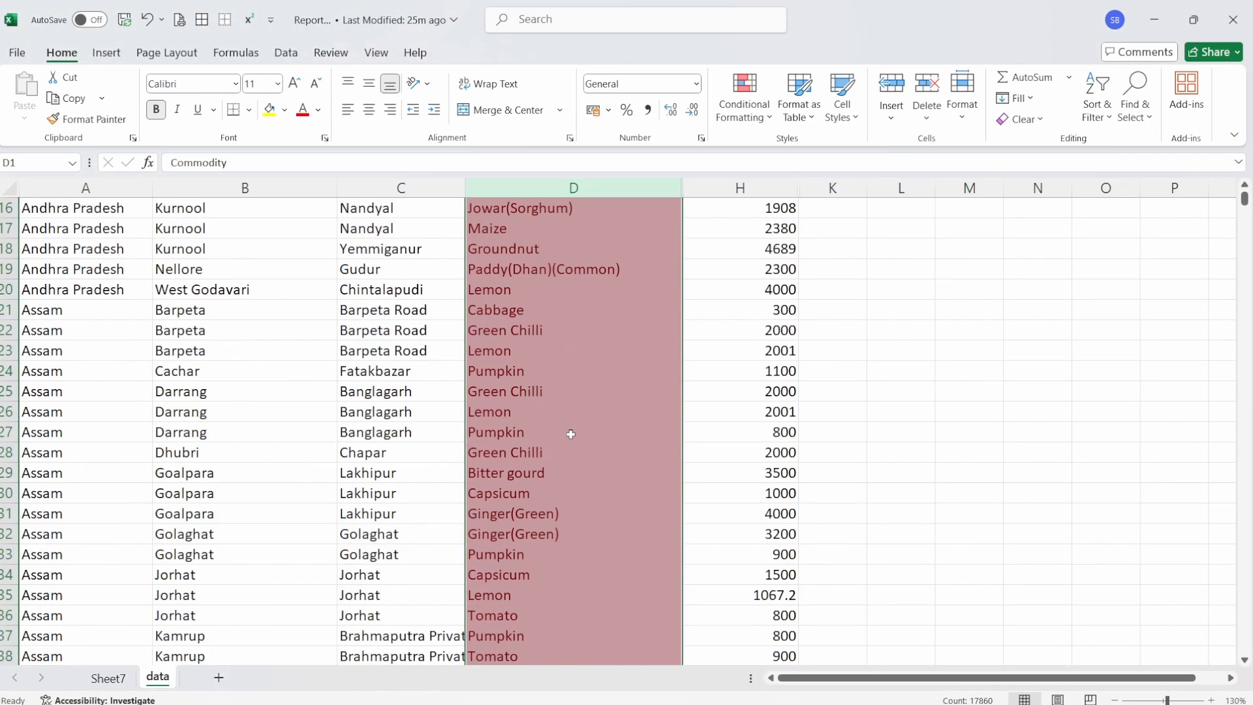
pyautogui.scroll(-20, 571, 436)
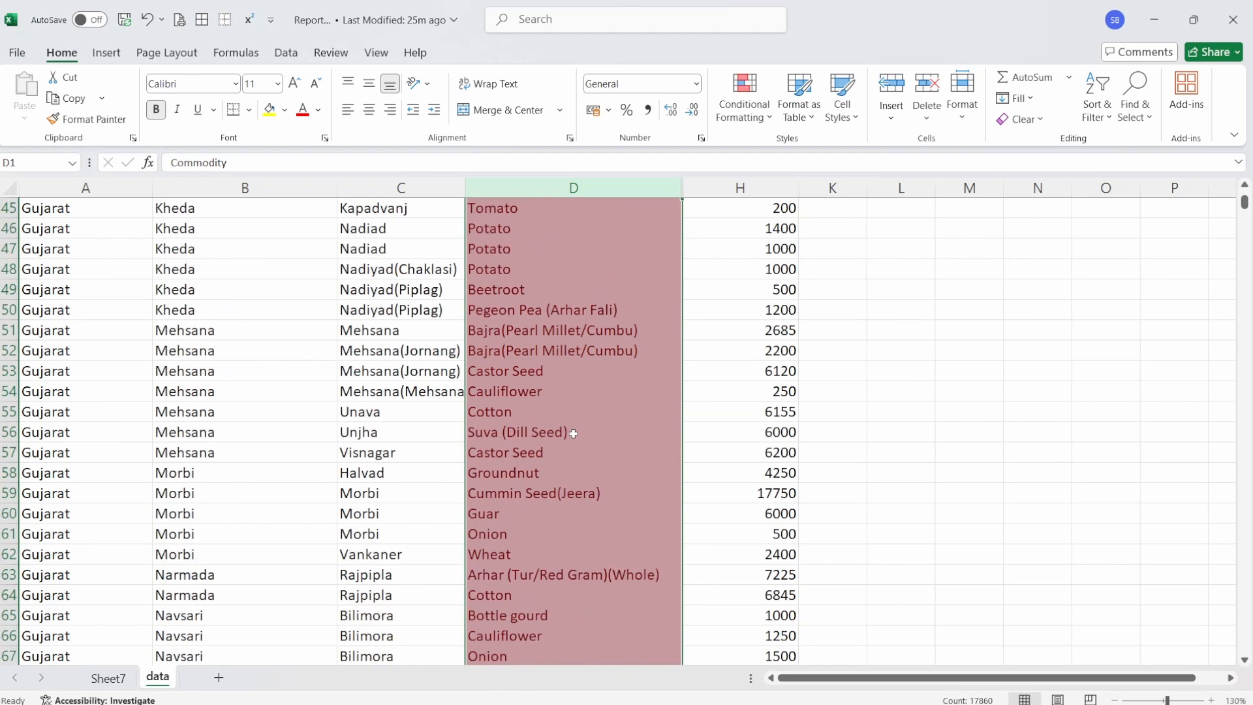
pyautogui.scroll(-8, 573, 434)
pyautogui.scroll(15, 573, 434)
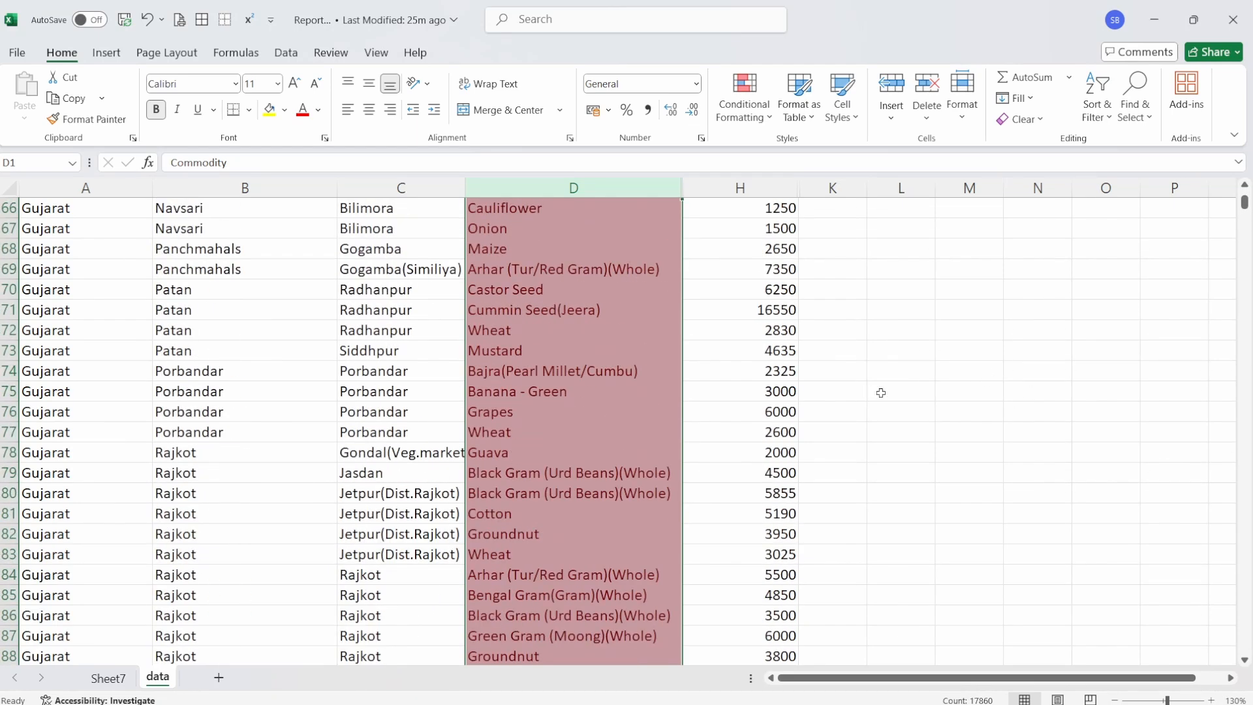
pyautogui.moveTo(1246, 212); pyautogui.dragTo(1246, 196)
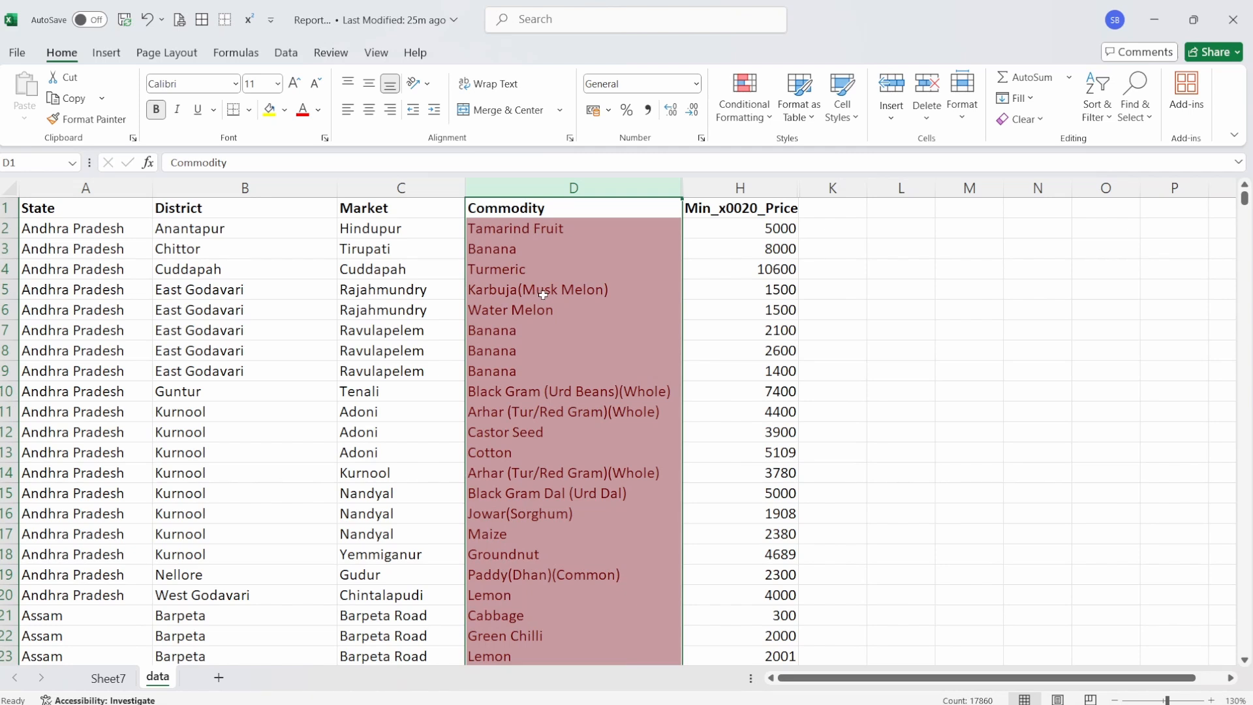
pyautogui.click(147, 21)
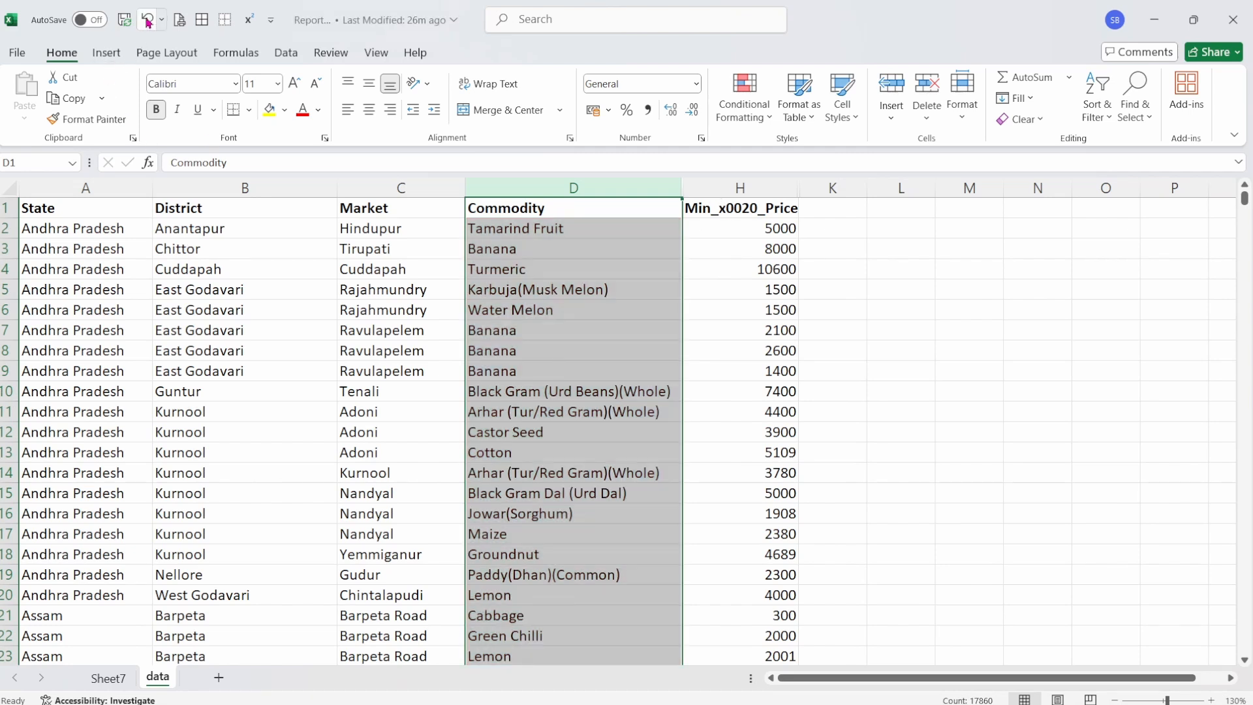
# Apply a Duplicate Values rule with Light Red Fill with Dark Red Text to the District column.
pyautogui.click(226, 189)
pyautogui.click(768, 120)
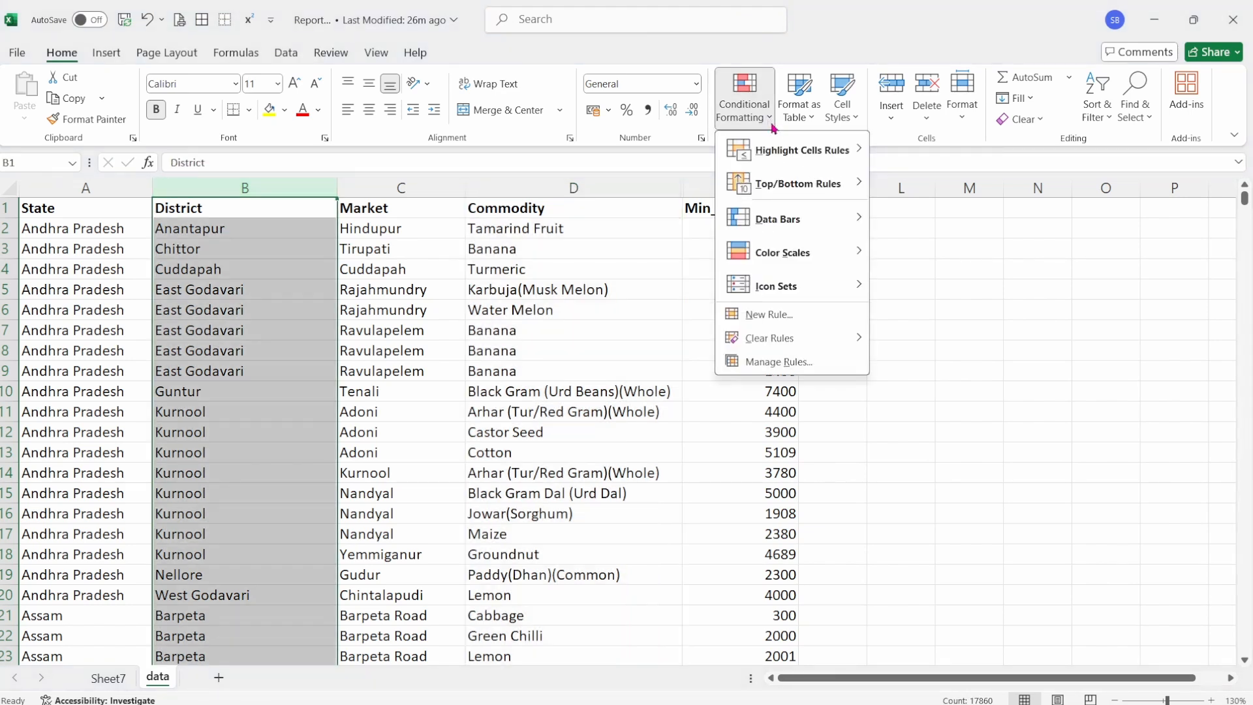
pyautogui.moveTo(849, 151)
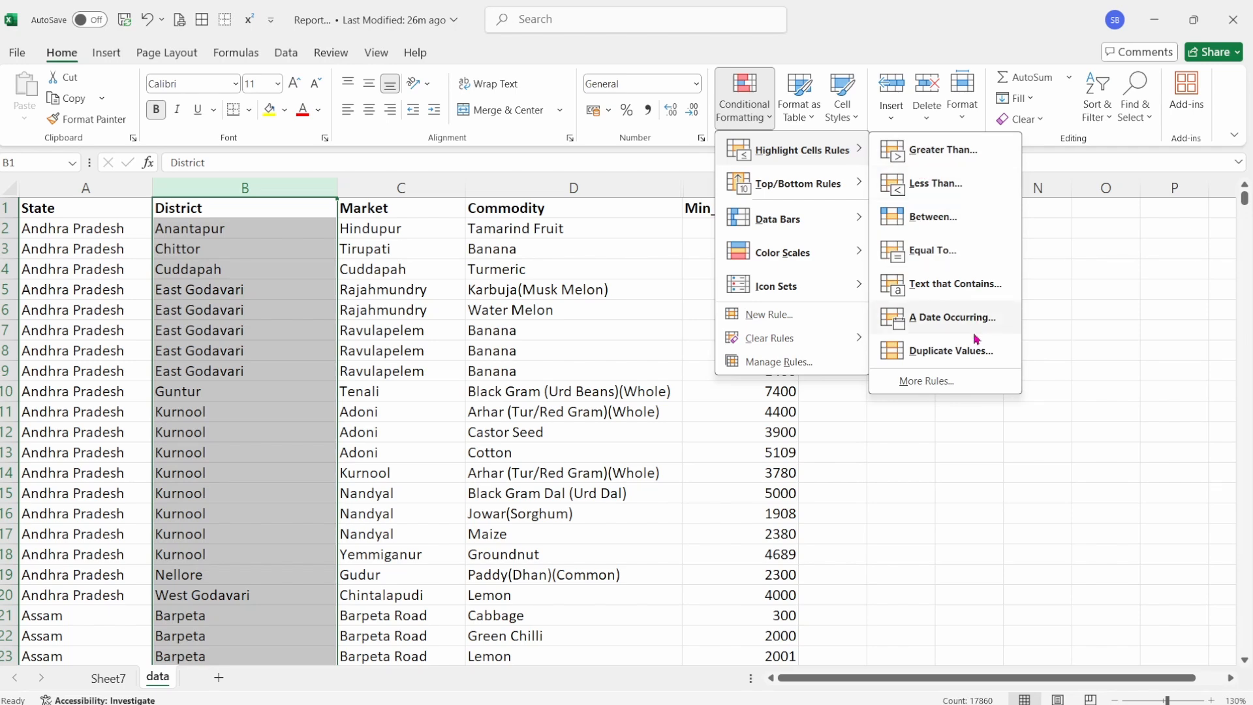
pyautogui.click(972, 354)
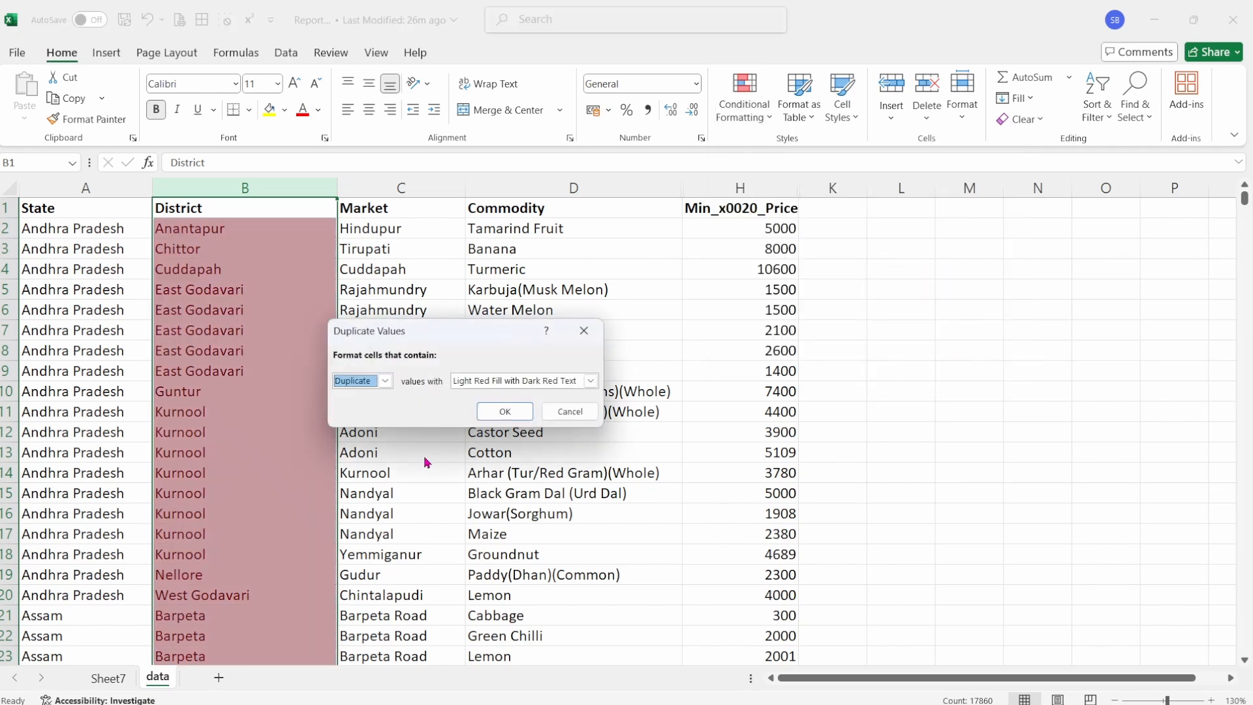
pyautogui.click(505, 411)
# Examine the duplicate highlighting down the District column, selecting the unhighlighted entries Bhojpur and Bilaspur.
pyautogui.scroll(-13, 263, 486)
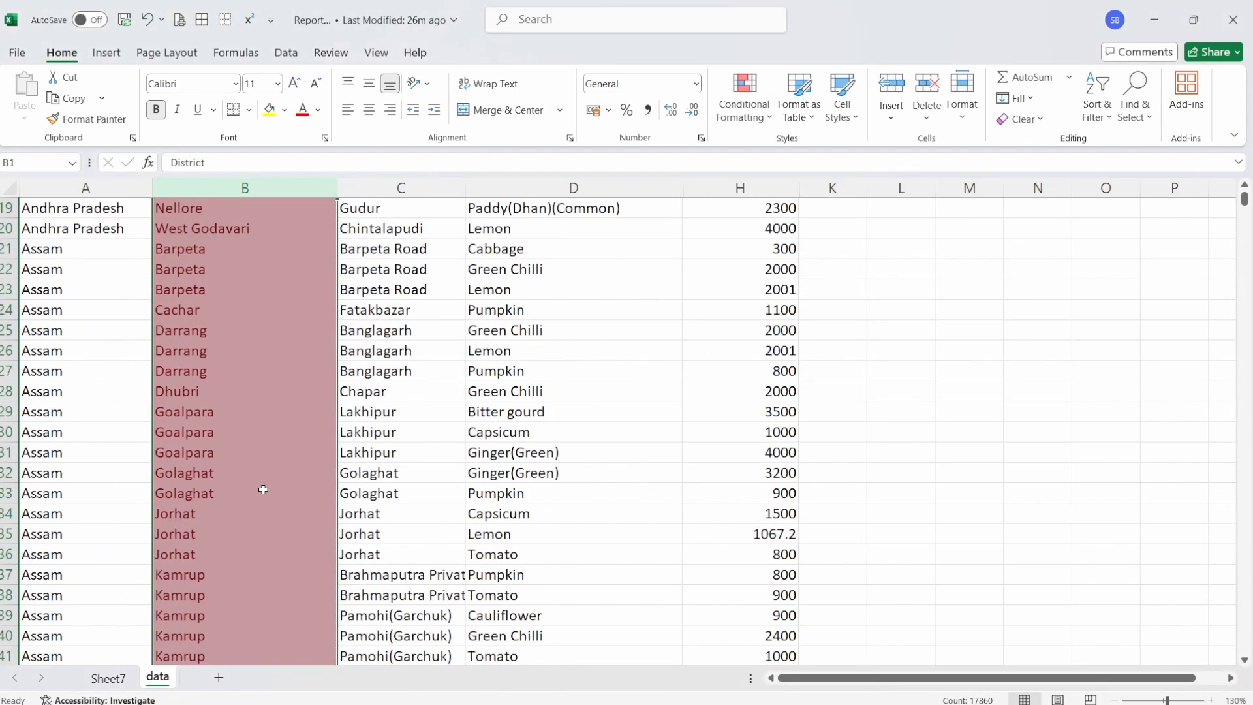
pyautogui.scroll(-2, 263, 490)
pyautogui.scroll(3, 263, 490)
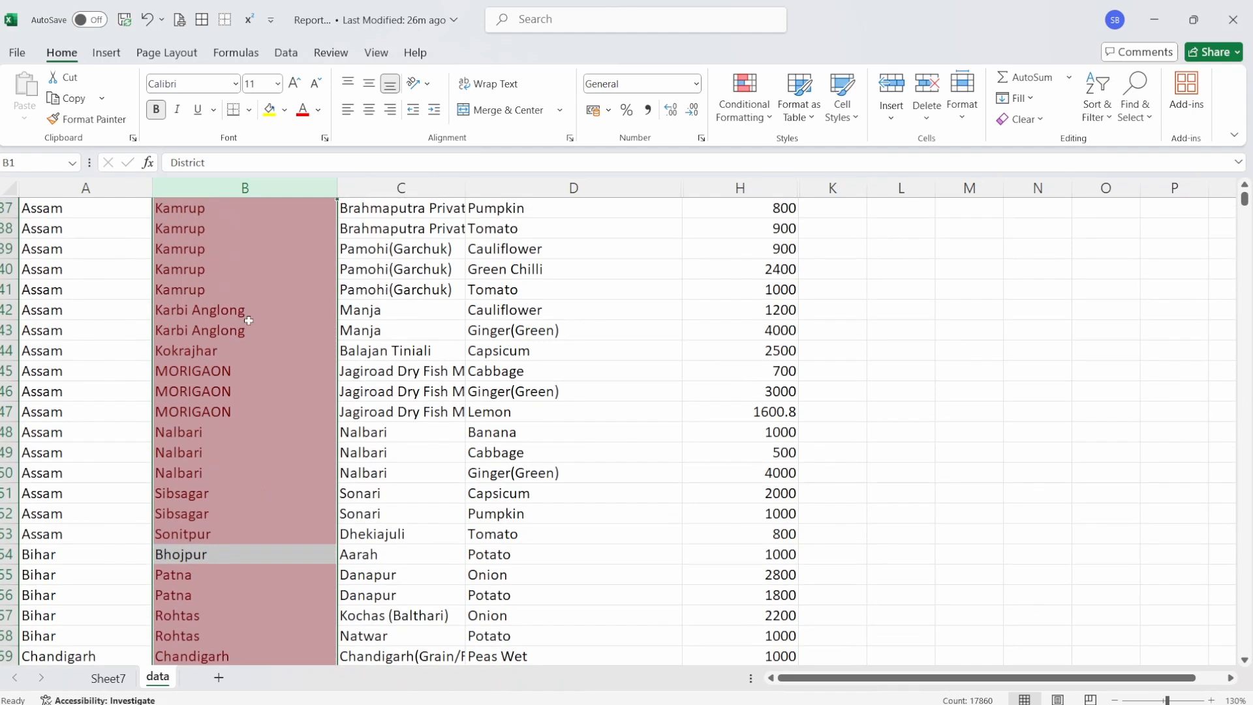
pyautogui.scroll(-2, 231, 465)
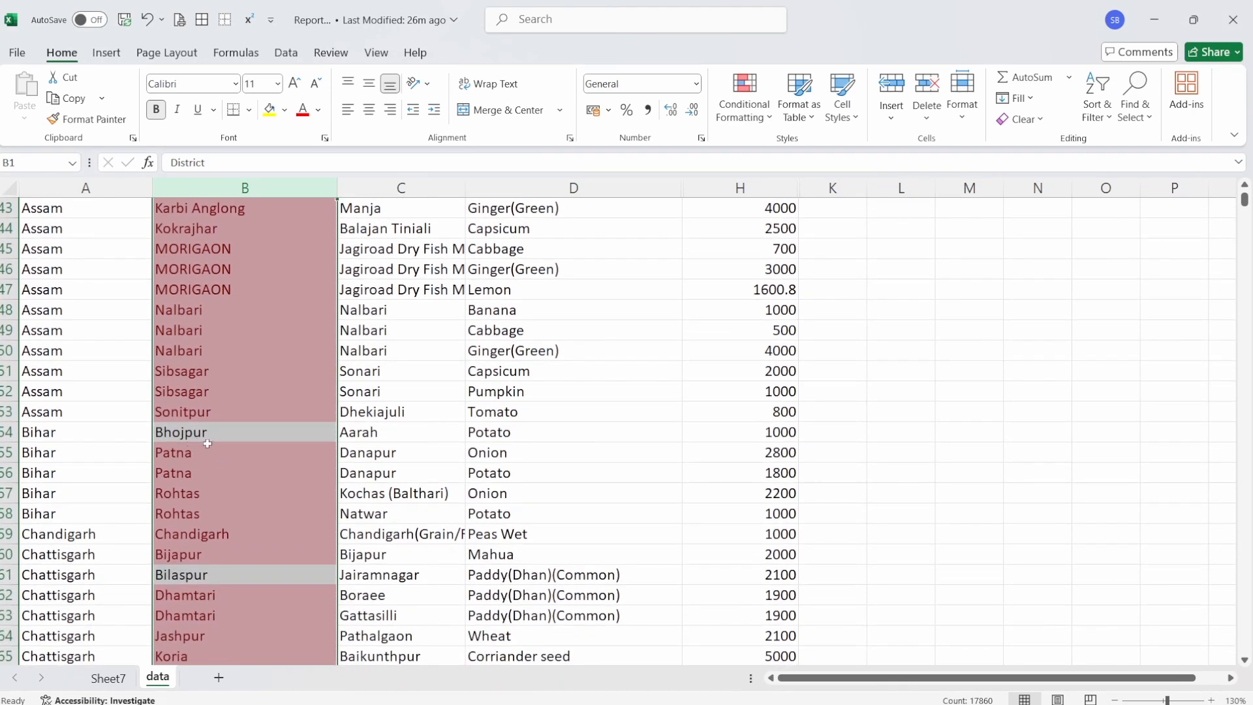
pyautogui.click(199, 437)
pyautogui.scroll(-2, 237, 501)
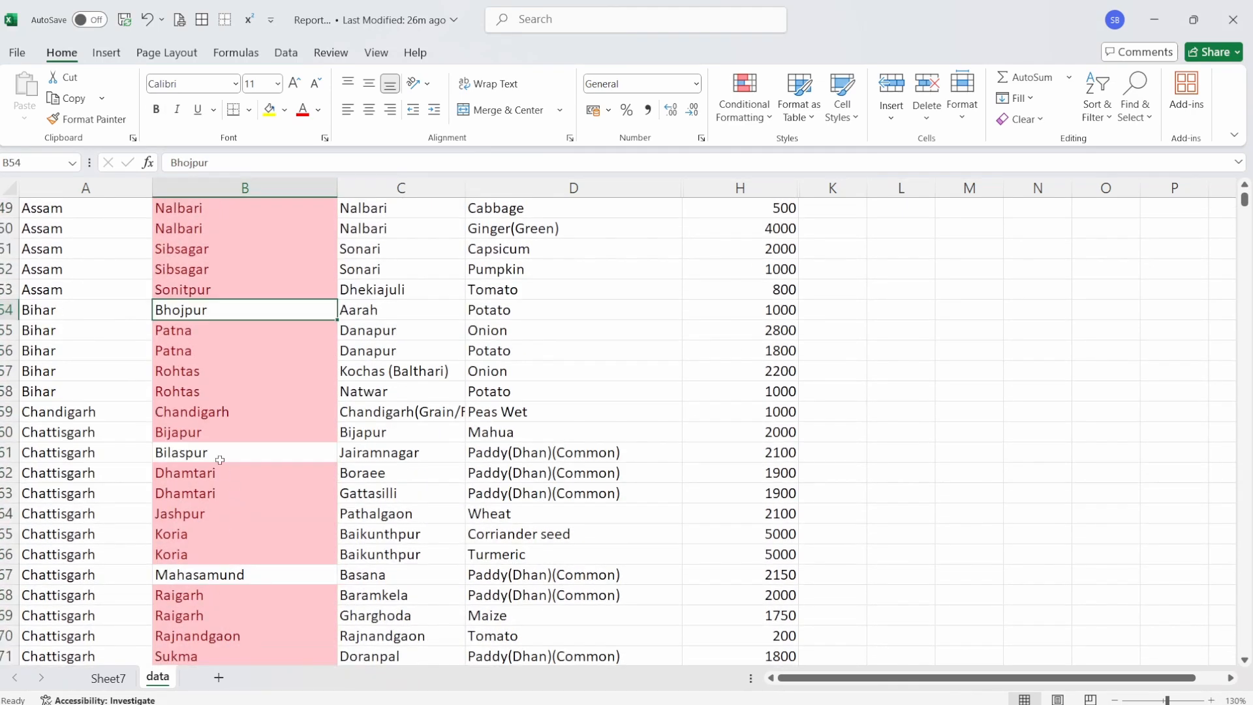
pyautogui.click(222, 455)
pyautogui.scroll(16, 287, 503)
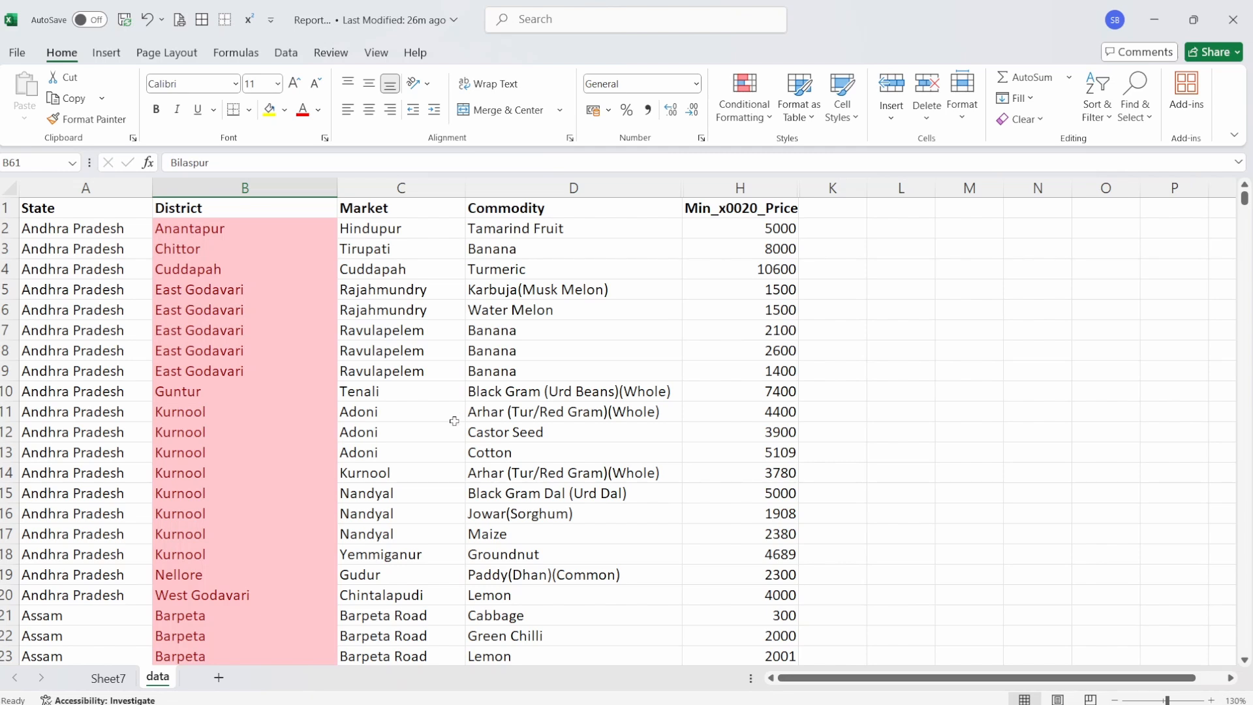
# Select a cell in the Min_x0020_Price column and open the Conditional Formatting options.
pyautogui.click(743, 344)
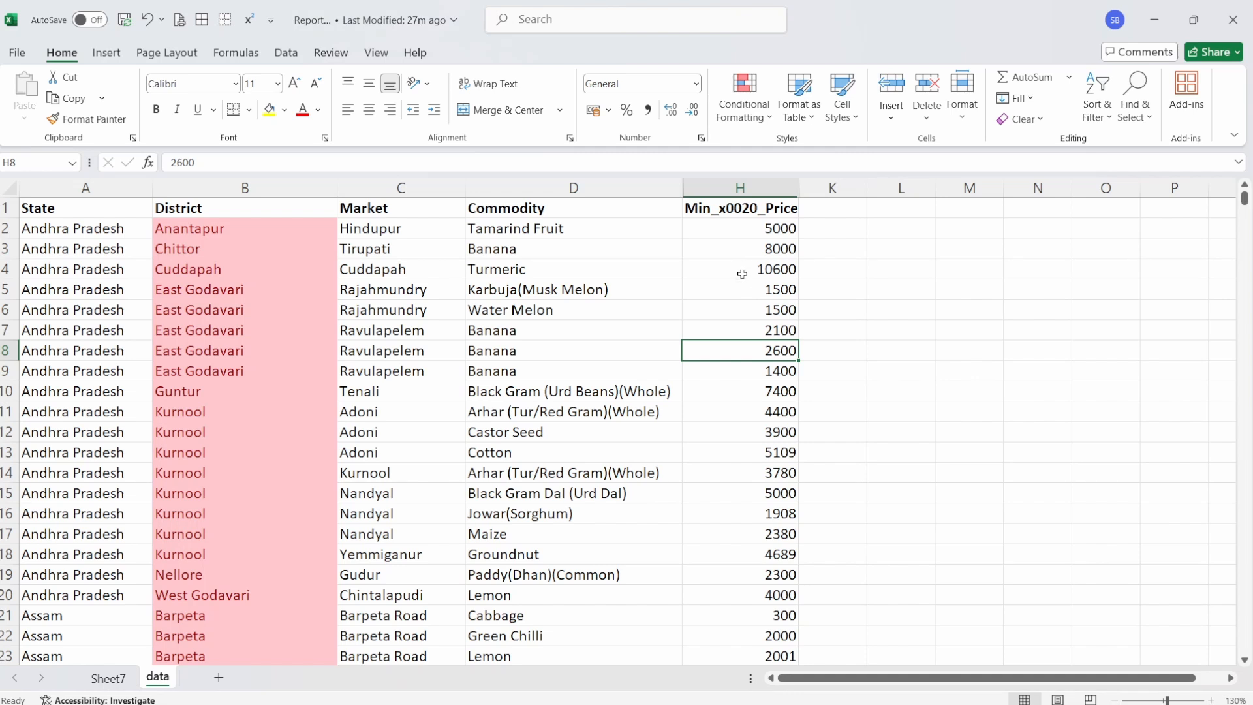
pyautogui.click(770, 120)
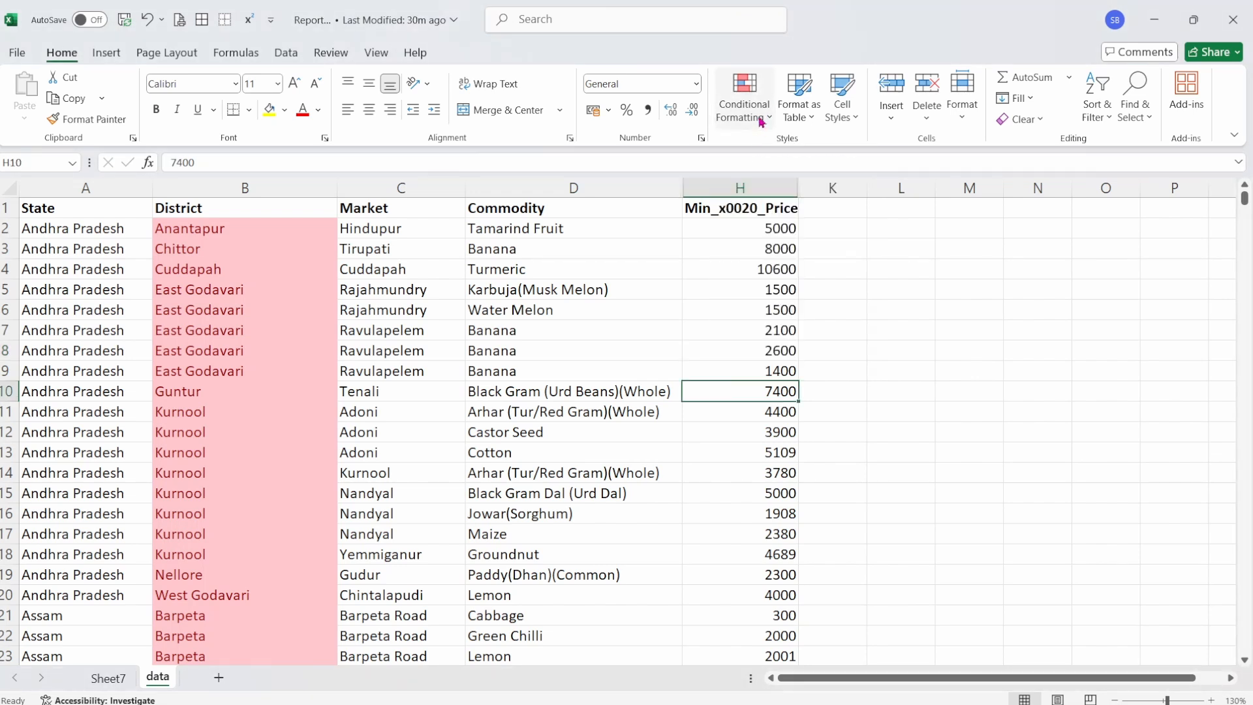
pyautogui.click(761, 121)
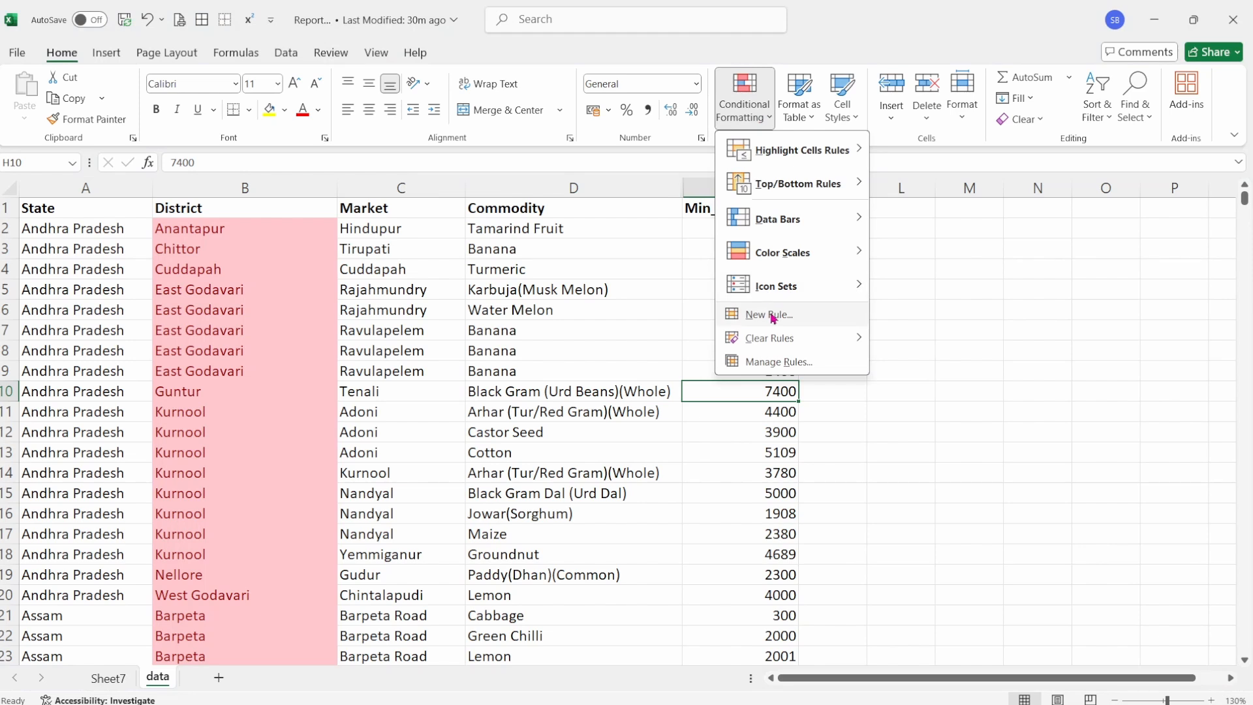